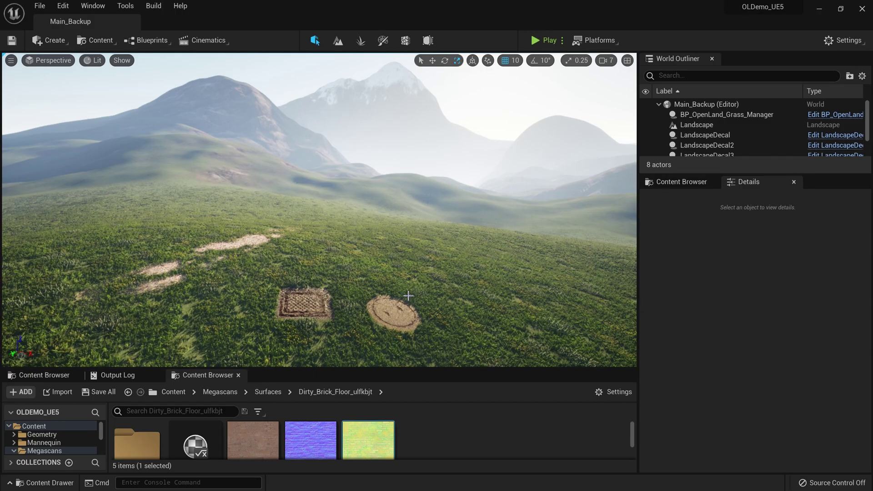
Scale the round LandscapeDecal up uniformly to about twice its size and place a duplicate farther back on the grass.
scroll(408, 295, "up", 1)
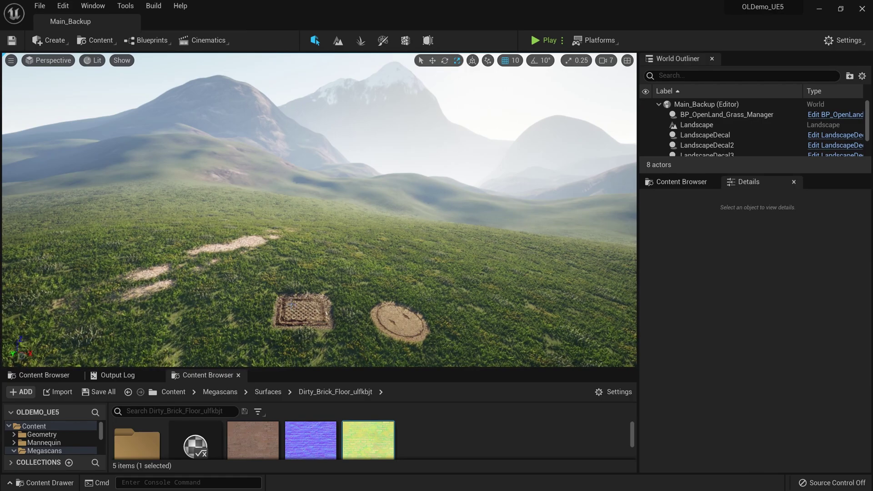
left_click(706, 135)
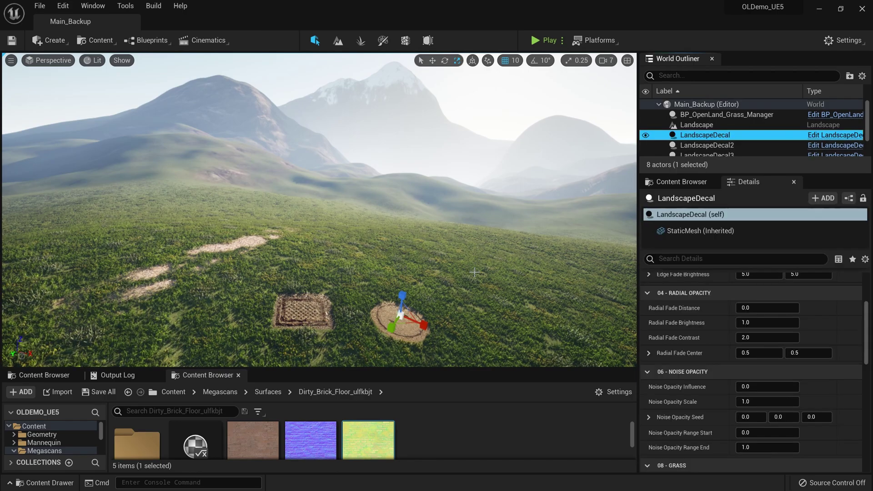
left_click(402, 317)
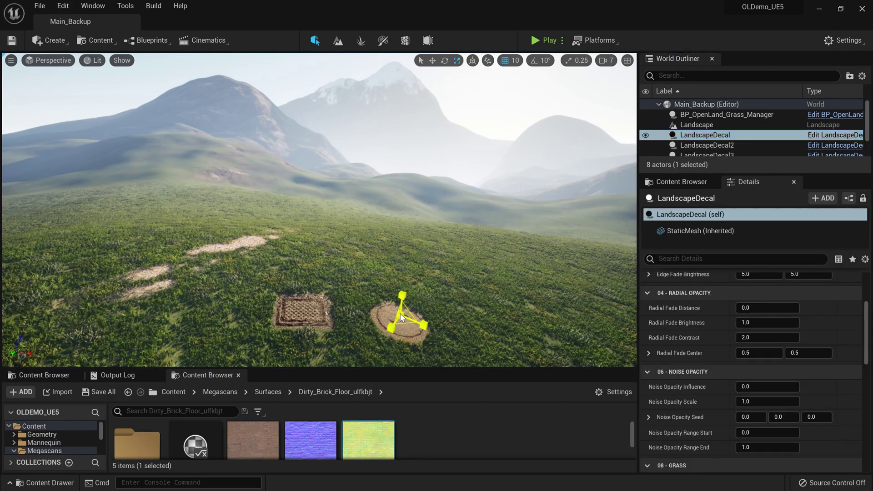
left_click_drag(402, 317, 402, 349)
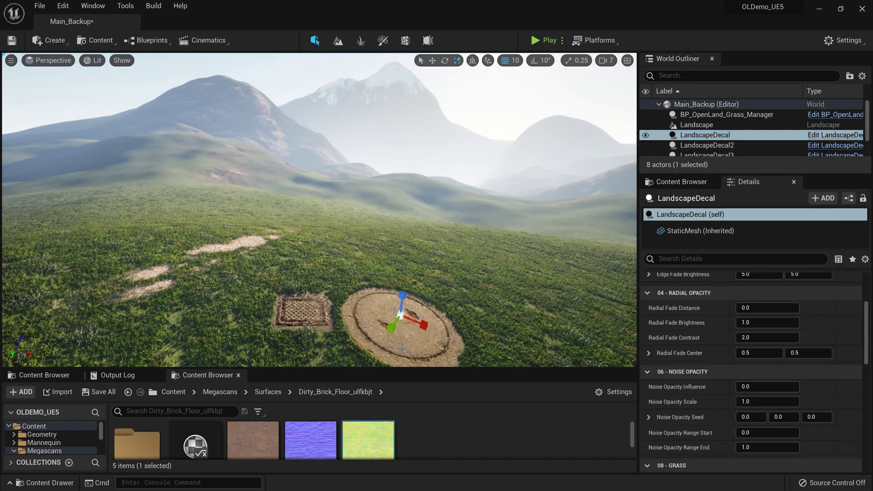
key("w")
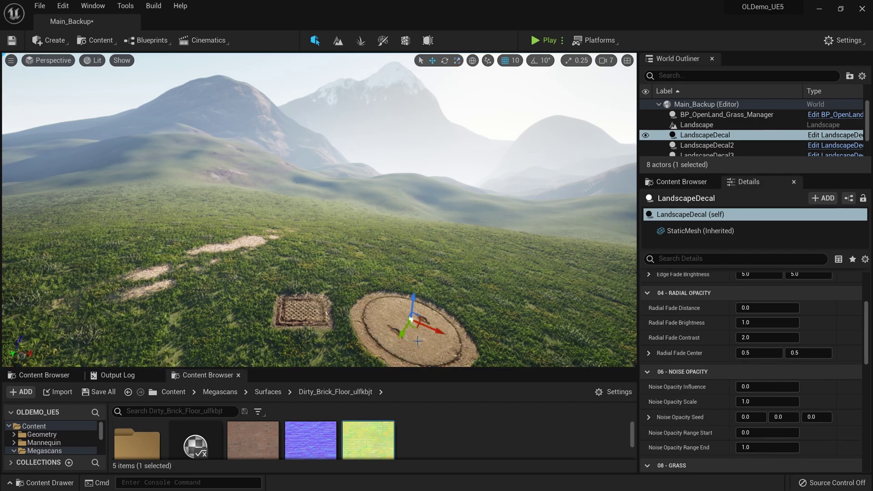
left_click_drag(409, 342, 442, 303, "alt")
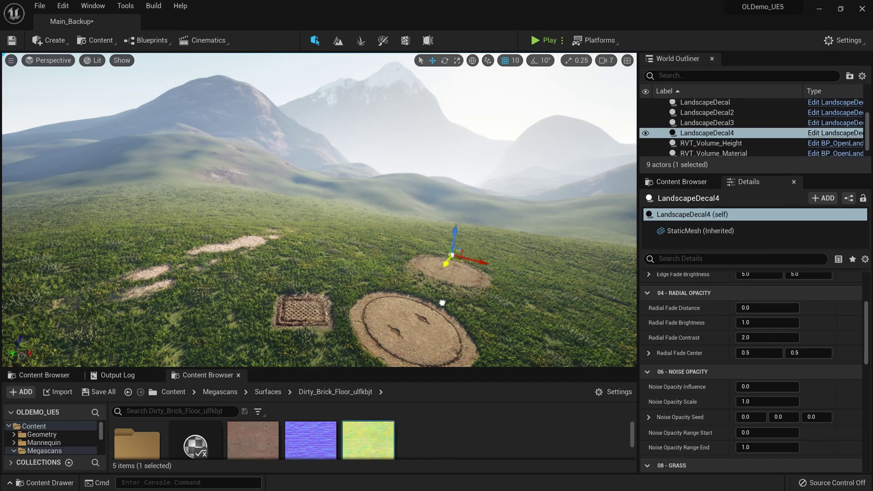
Play the level in the editor, view the enlarged circular decal from the character's position, and end the play session.
key("w")
mouse_move(447, 324)
right_mouse_down()
mouse_move(467, 343)
mouse_move(450, 346)
mouse_move(478, 371)
mouse_move(440, 328)
right_mouse_up()
key("q")
key("d")
key("e")
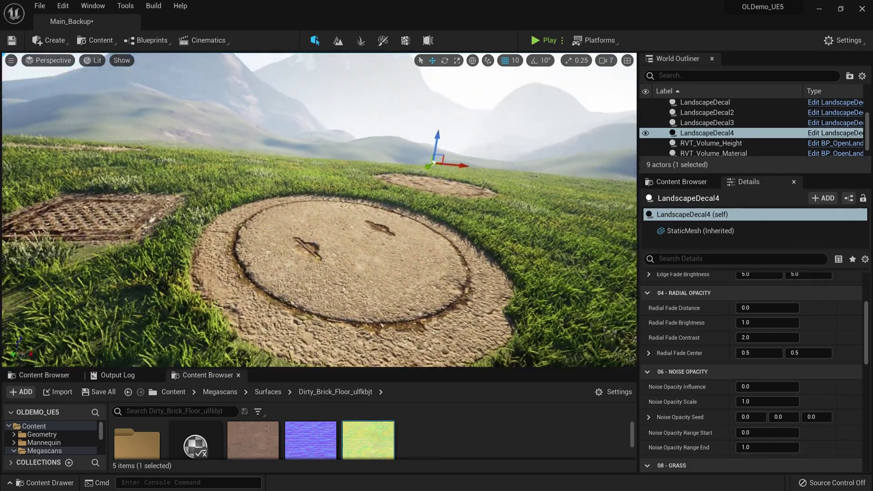
left_click(533, 38)
key("w")
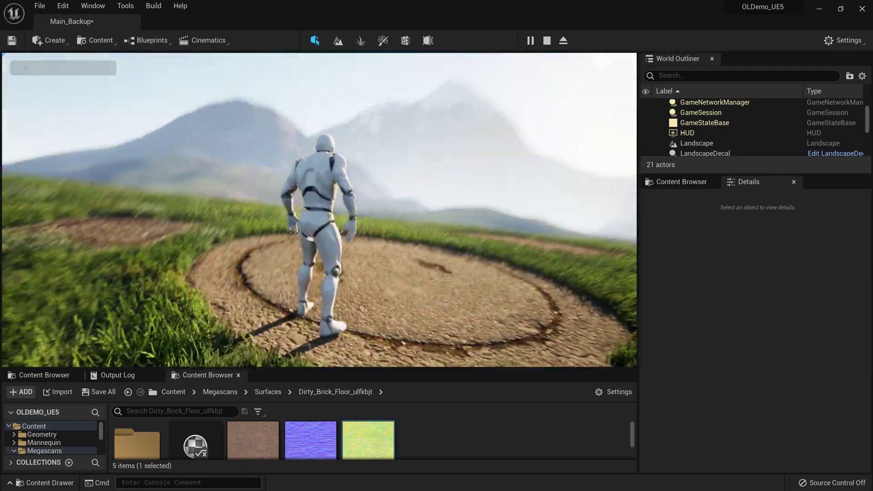
key("w")
key("w")
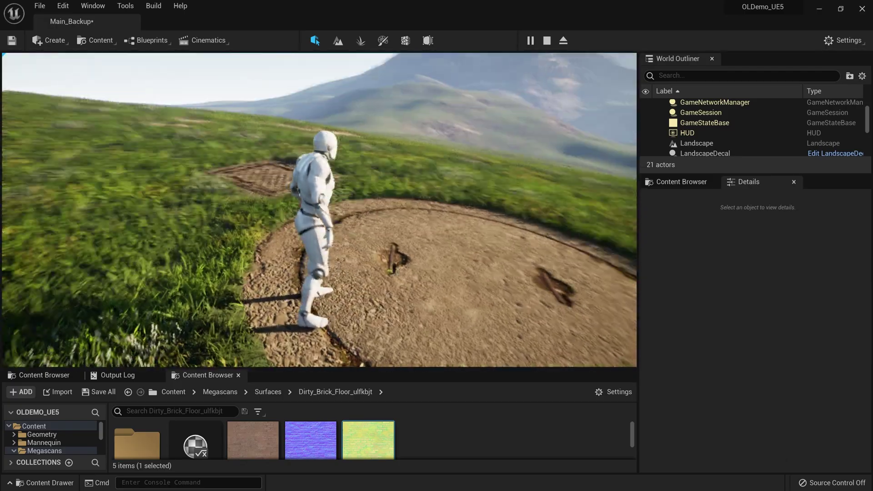
key("Escape")
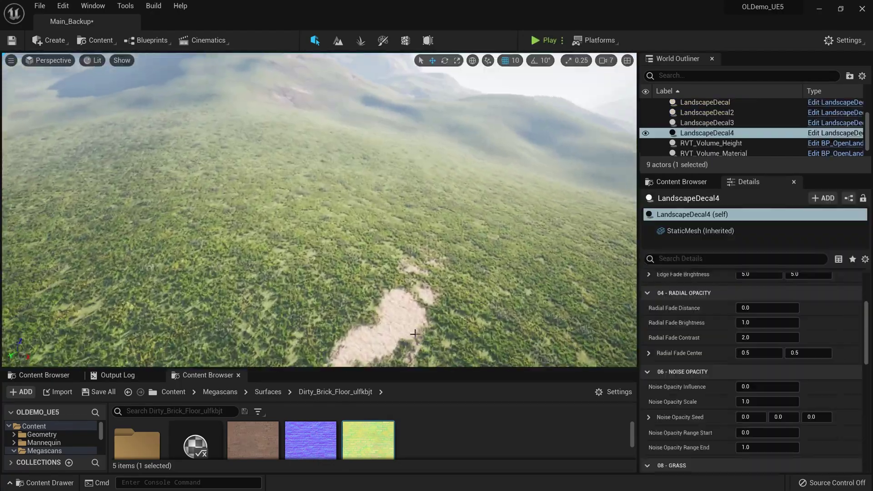
Set the Noise Opacity Influence of the sandy path decal, LandscapeDecal3, to 0.
right_click_drag(422, 333, 421, 333)
scroll(421, 333, "down", 3)
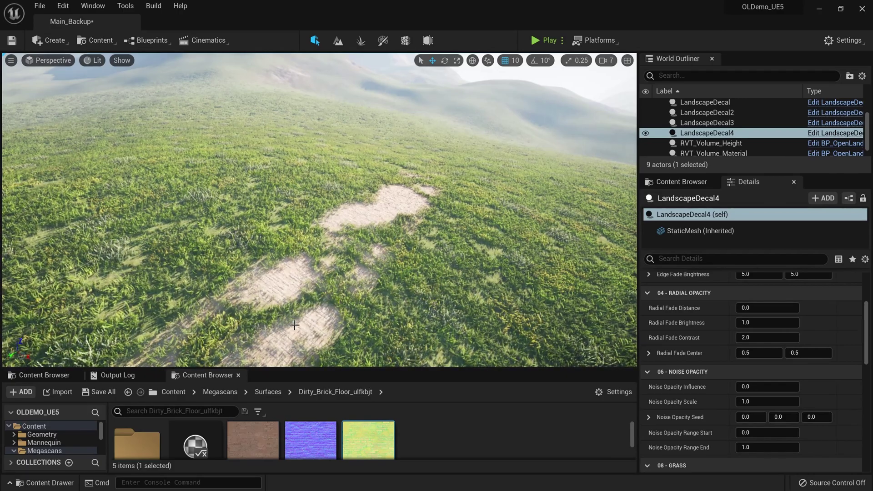
scroll(374, 253, "up", 3)
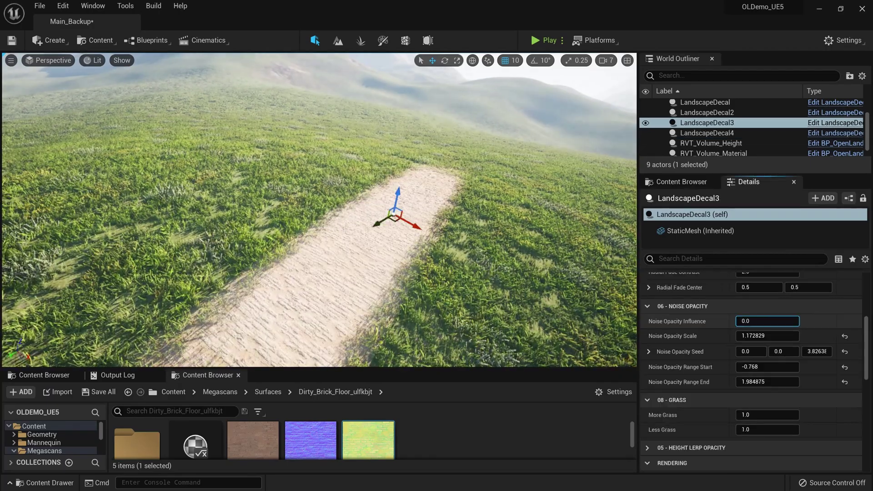
Reset the path decal's Edge Fade Contrast to its default and raise it to about 1.07 and 0.81.
right_click_drag(535, 287, 550, 277)
scroll(750, 337, "up", 1)
scroll(748, 337, "up", 5)
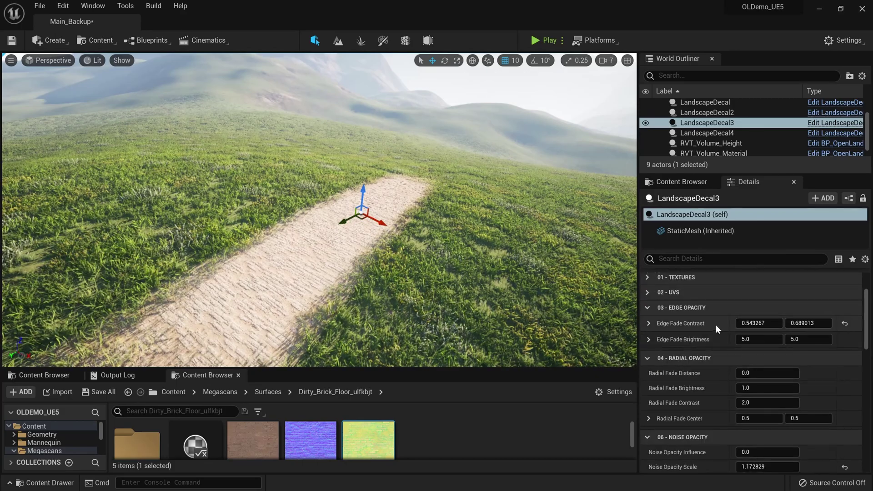
left_click(845, 324)
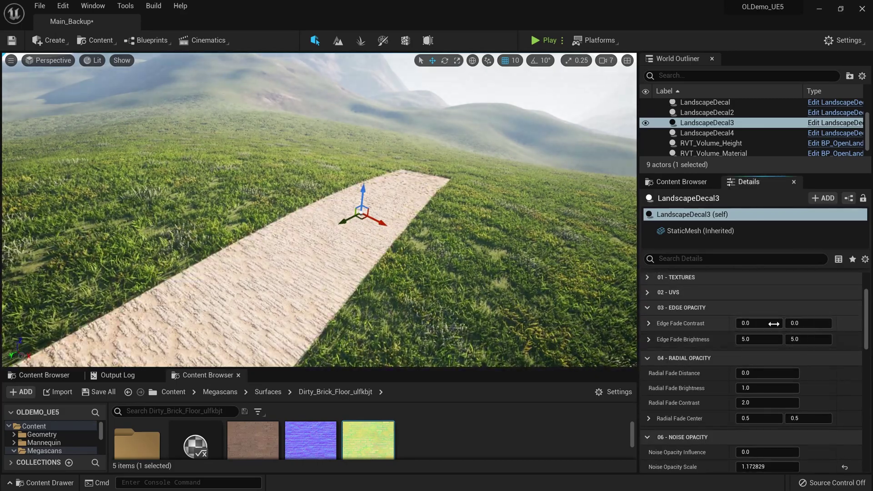
left_click_drag(755, 323, 834, 325)
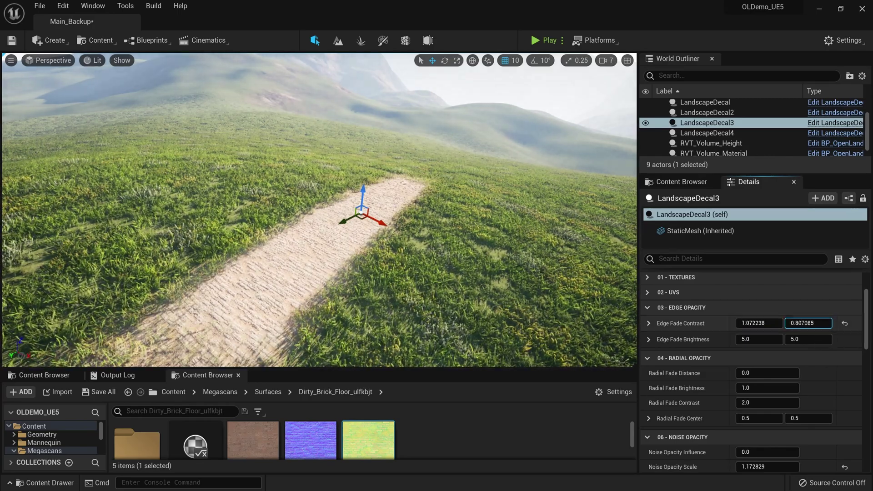
Set LandscapeDecal3's Noise Opacity Influence to 0.992 and its Noise Opacity Range End to about 1.975.
scroll(753, 343, "down", 3)
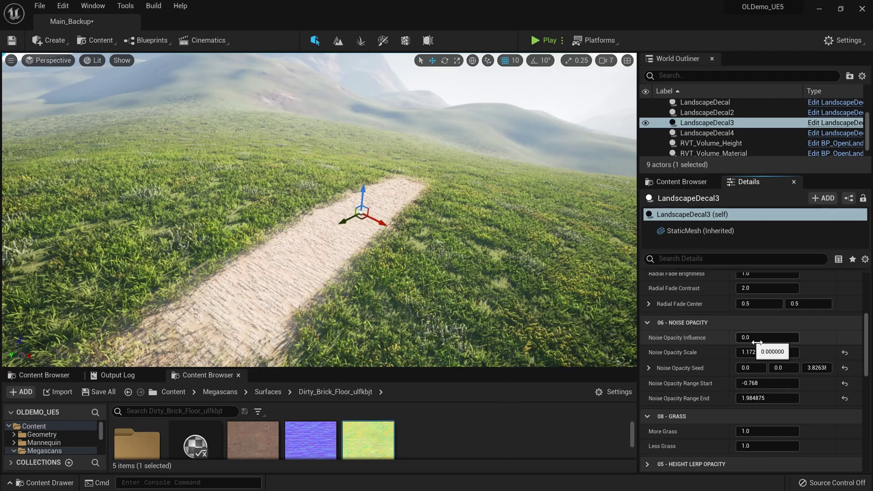
left_click_drag(756, 343, 735, 349)
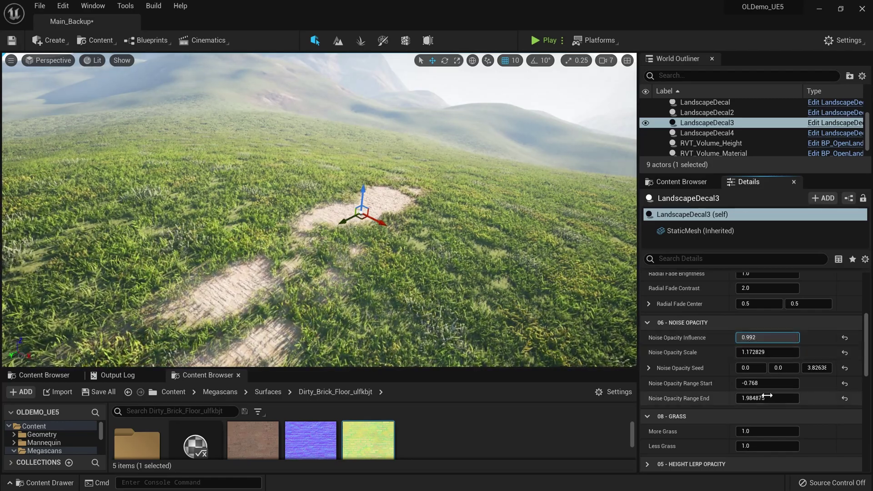
mouse_move(778, 405)
left_mouse_down()
mouse_move(832, 404)
mouse_move(775, 404)
mouse_move(784, 402)
left_mouse_up()
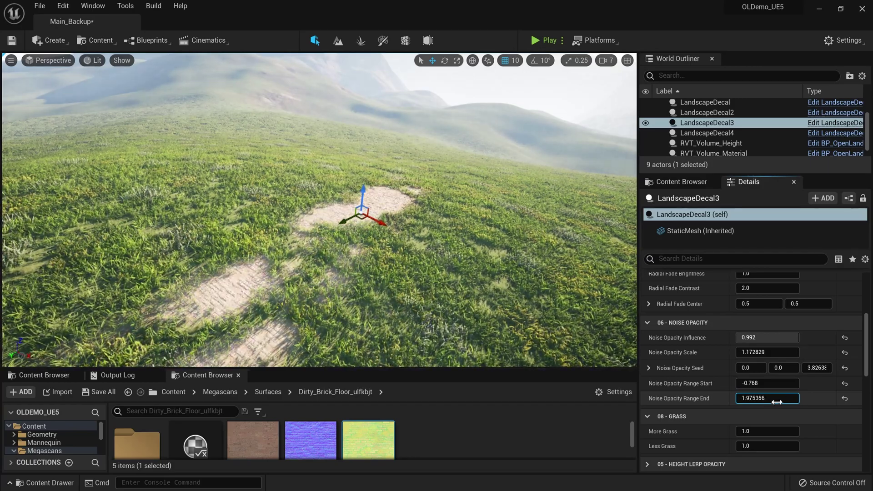
Set LandscapeDecal3's Noise Opacity Seed to about -0.79, 0.25 and 9.175, and its Noise Opacity Scale to about 2.668.
left_click_drag(821, 369, 839, 370)
left_click_drag(784, 368, 801, 352)
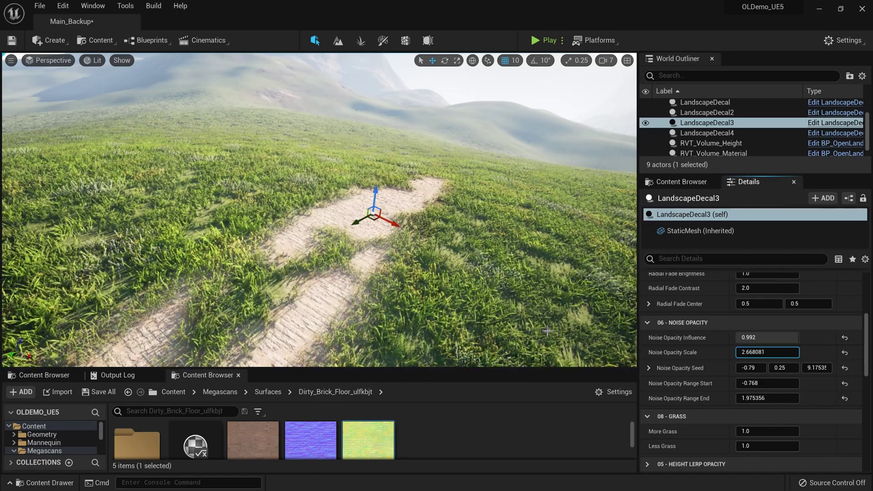
scroll(548, 331, "down", 3)
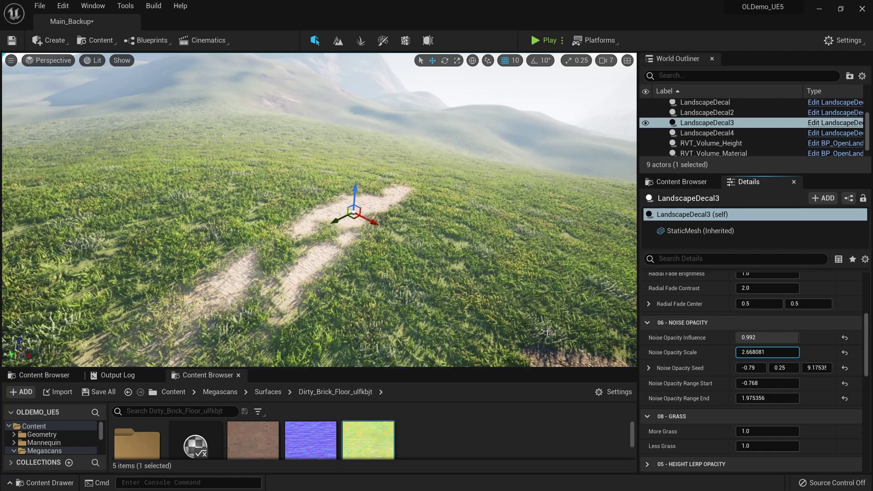
right_click_drag(504, 281, 600, 300)
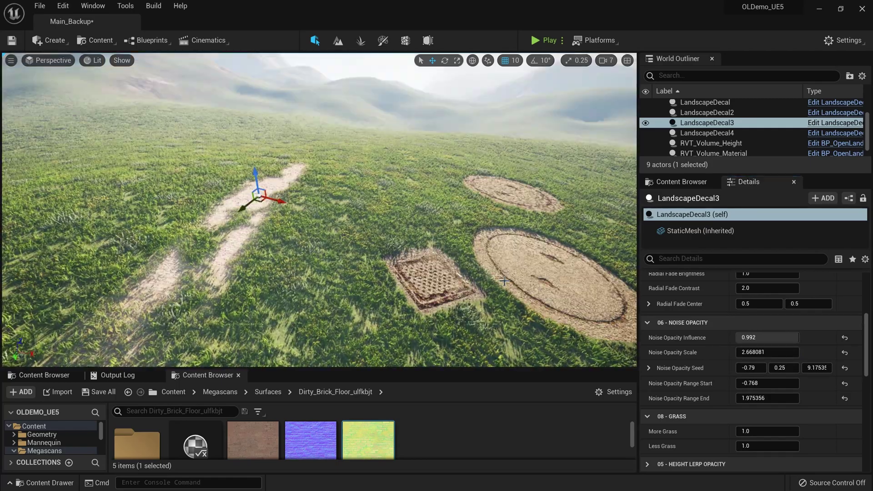
right_click_drag(503, 282, 464, 257)
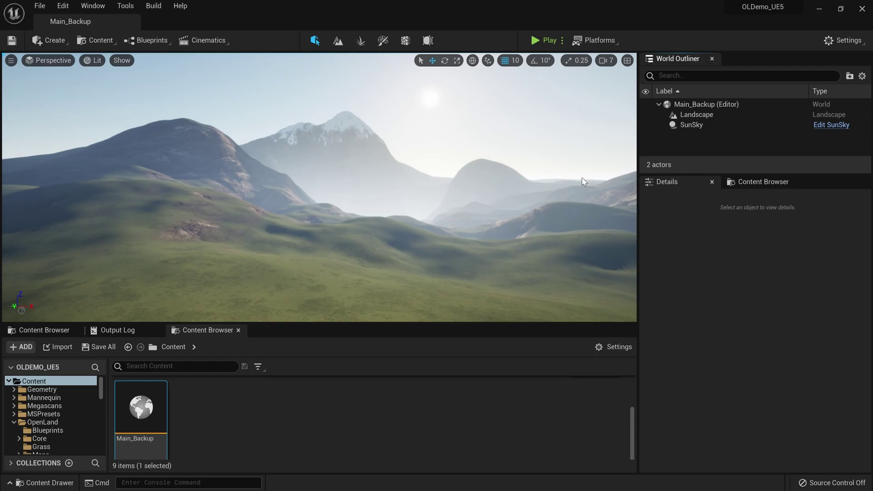
Enable virtual texture support in the project's rendering settings and close the Project Settings.
left_click(66, 9)
left_click(136, 161)
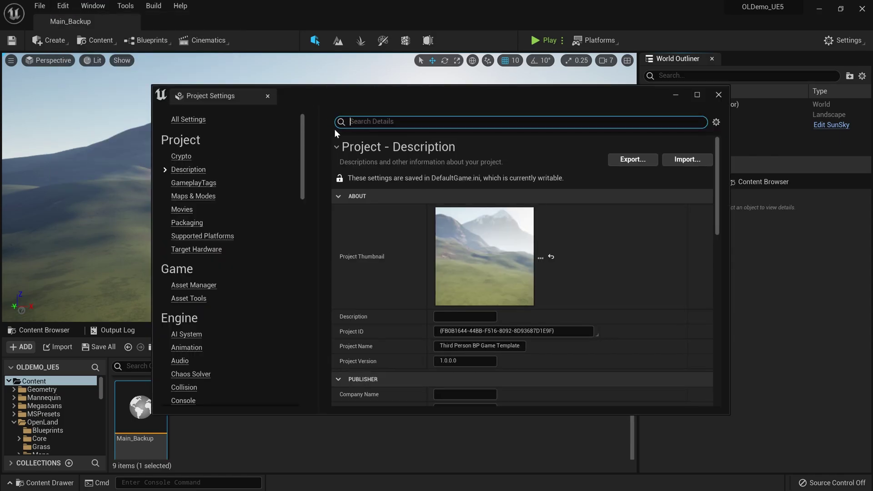
type("virtu")
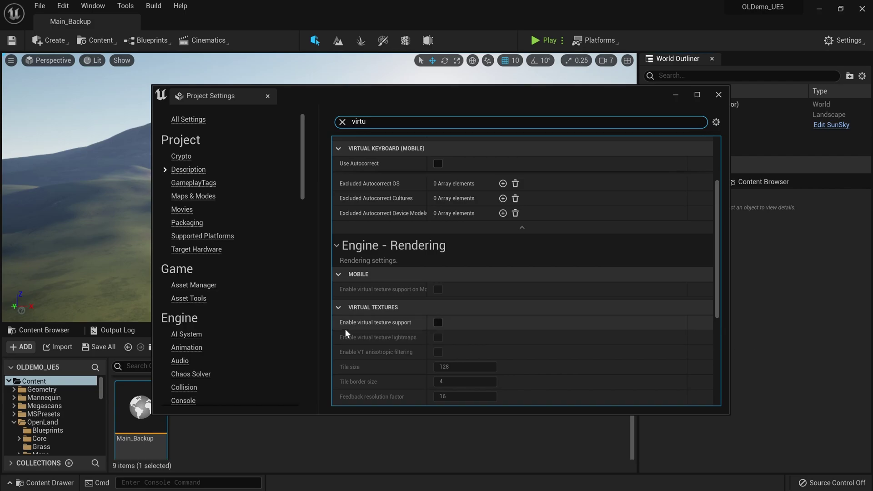
mouse_move(364, 323)
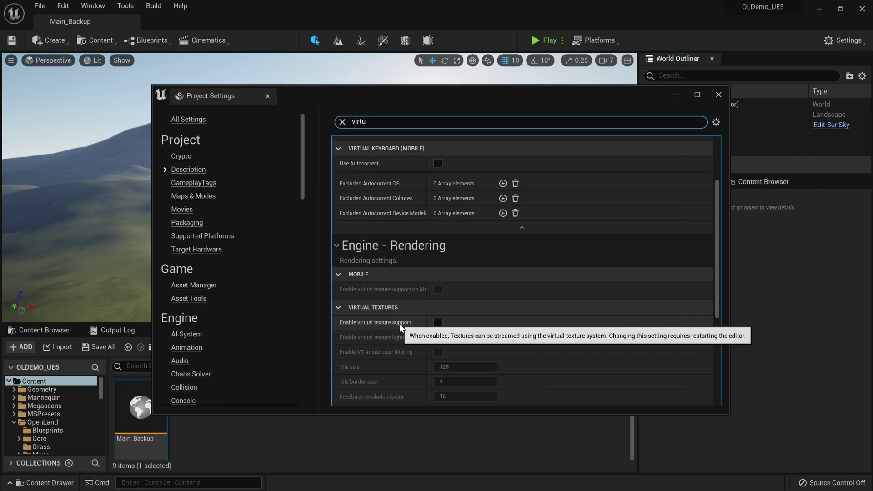
left_click(437, 323)
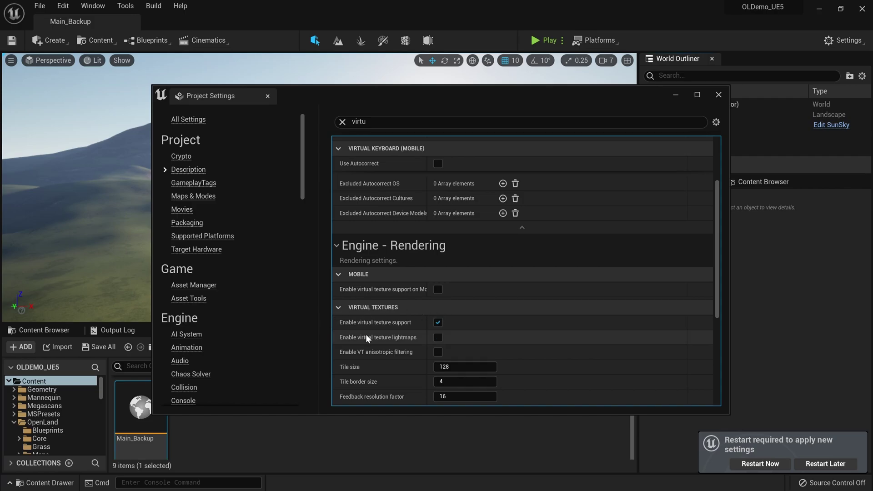
left_click(719, 95)
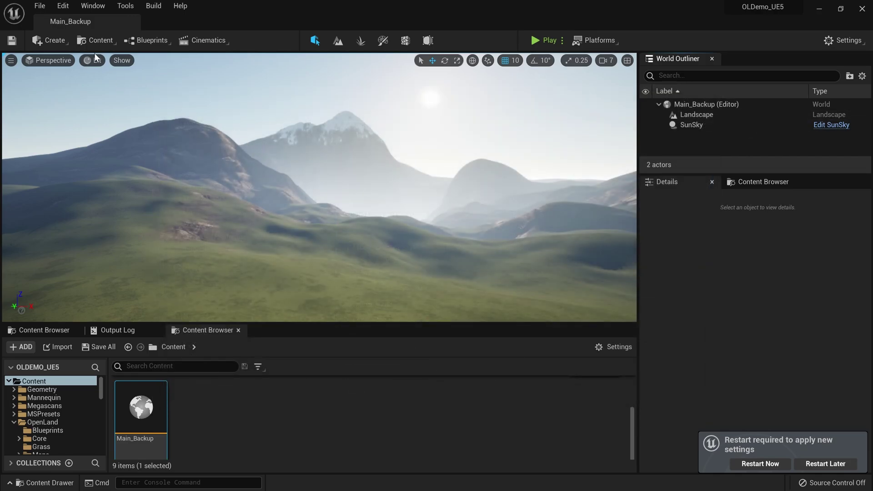
Search the plugins for "editor sc" to check Editor Scripting Utilities, and restart the editor to apply the new settings.
left_click(69, 6)
left_click(117, 170)
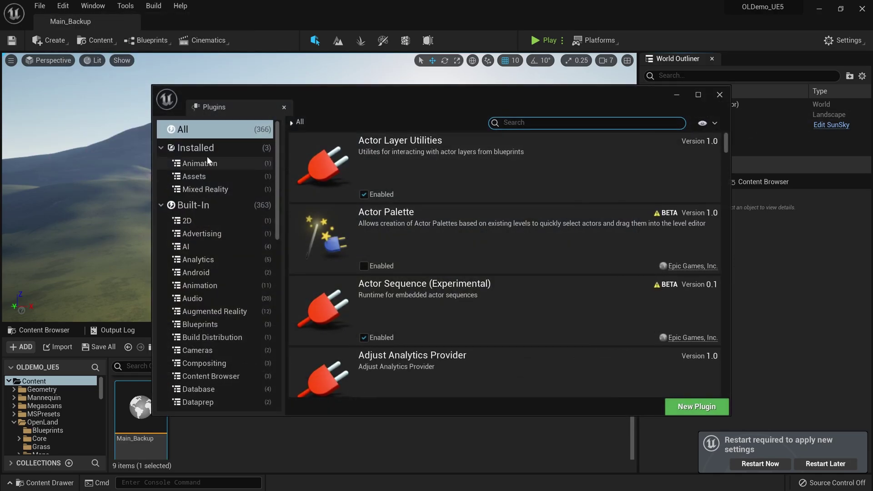
type("editor sc")
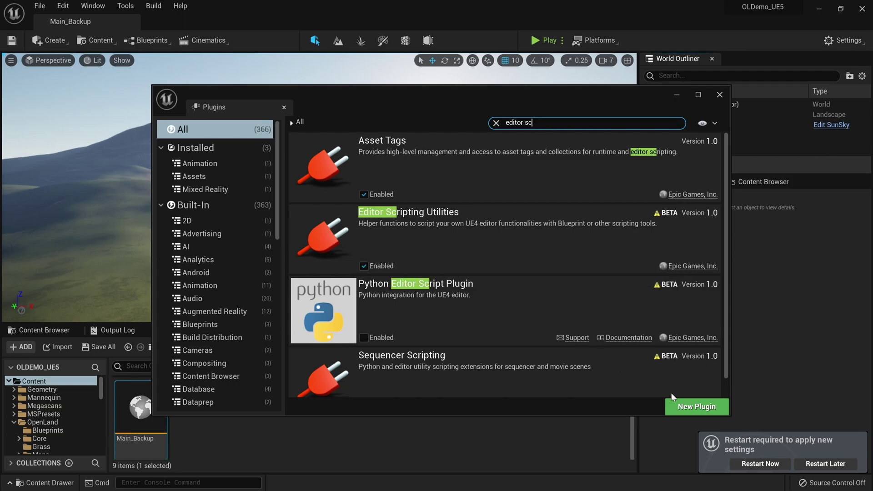
left_click(757, 464)
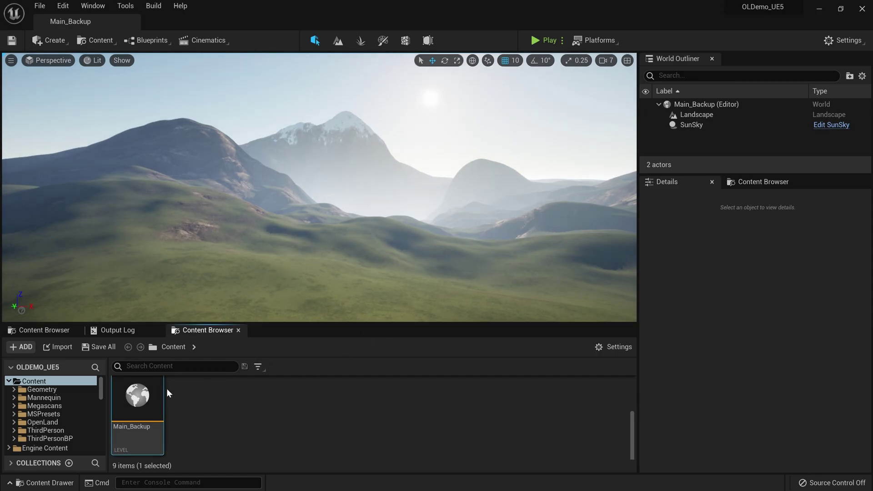
Run the OpenLand_RVT_Widget editor utility from the Content/OpenLand/Widgets folder and move its window clear of the World Outliner.
mouse_move(171, 391)
left_click(57, 382)
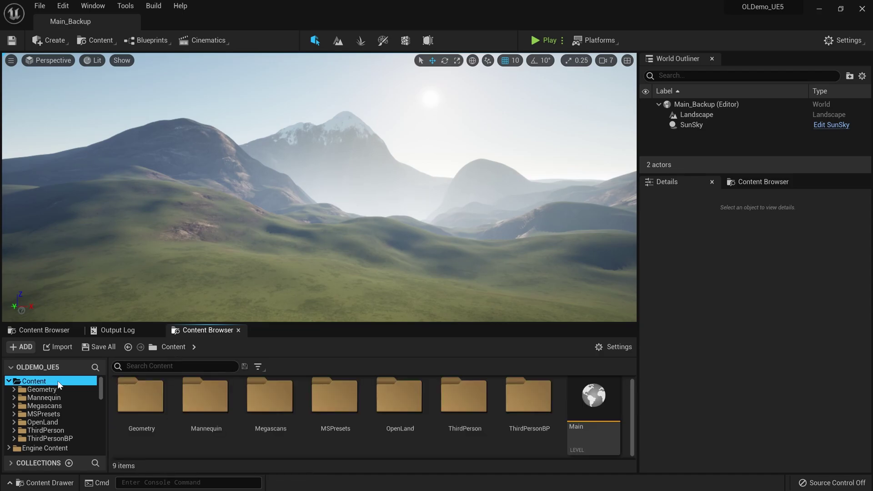
double_click(412, 412)
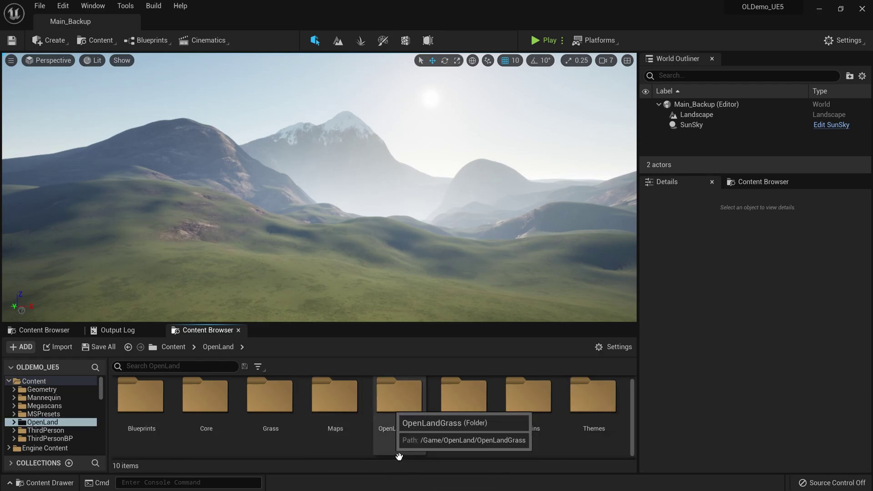
scroll(386, 437, "down", 2)
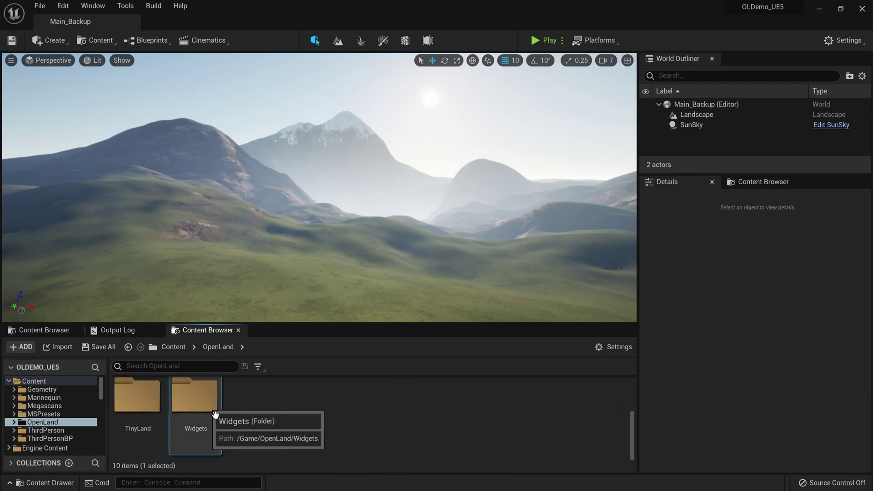
double_click(221, 426)
mouse_move(276, 447)
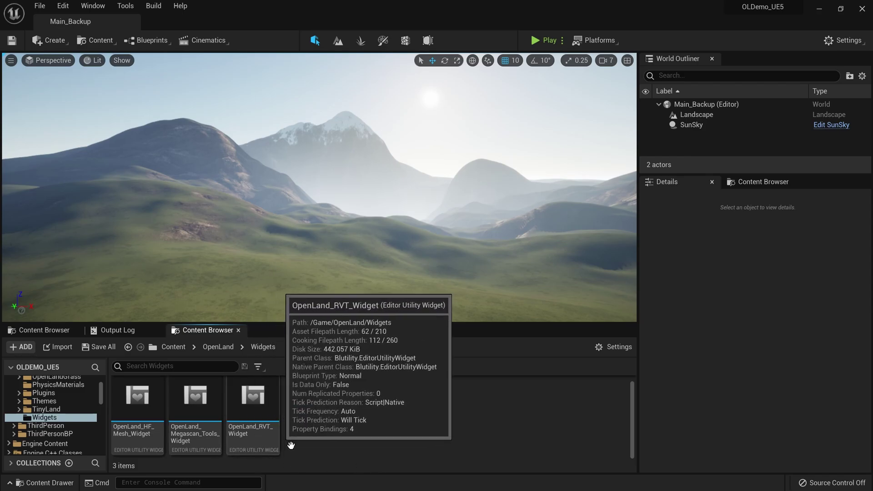
right_click(260, 438)
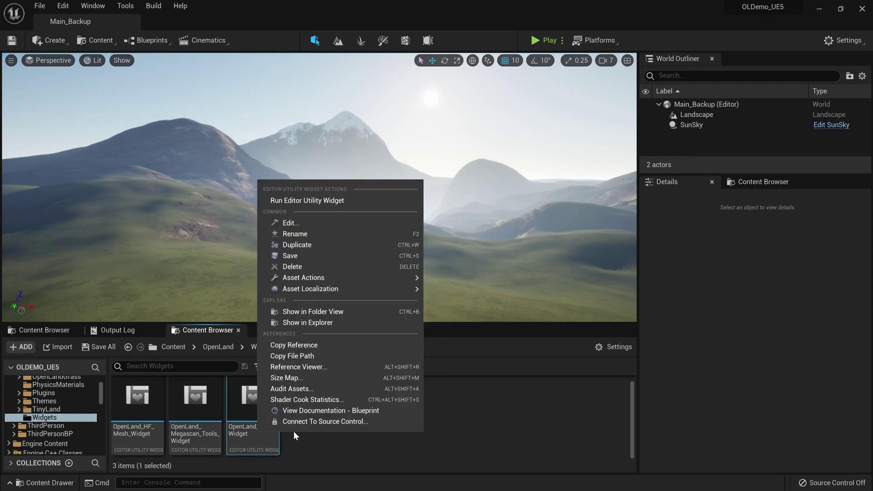
left_click(317, 202)
left_click_drag(229, 110, 344, 133)
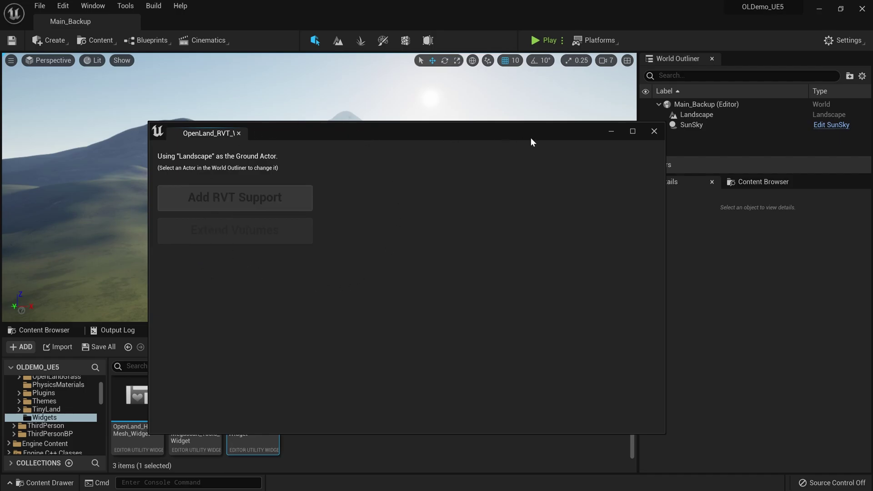
Add RVT support to the Landscape actor with the widget and read through its virtual texture instructions.
left_click(714, 116)
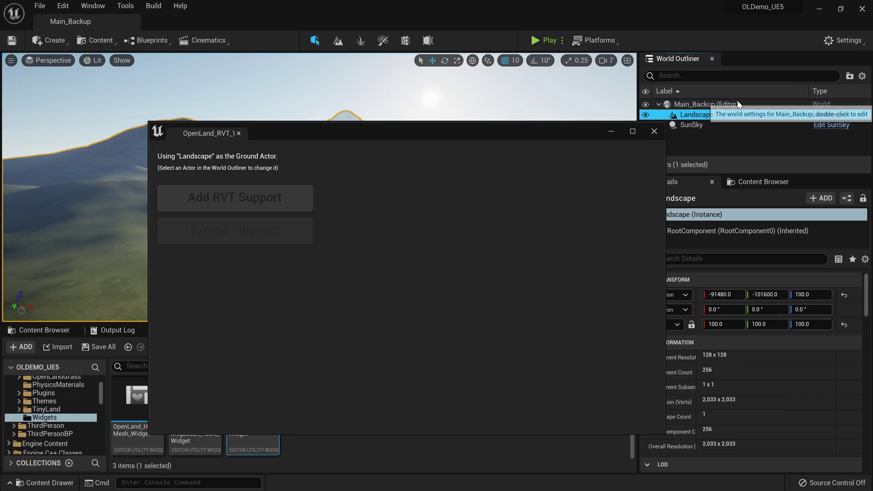
left_click(256, 200)
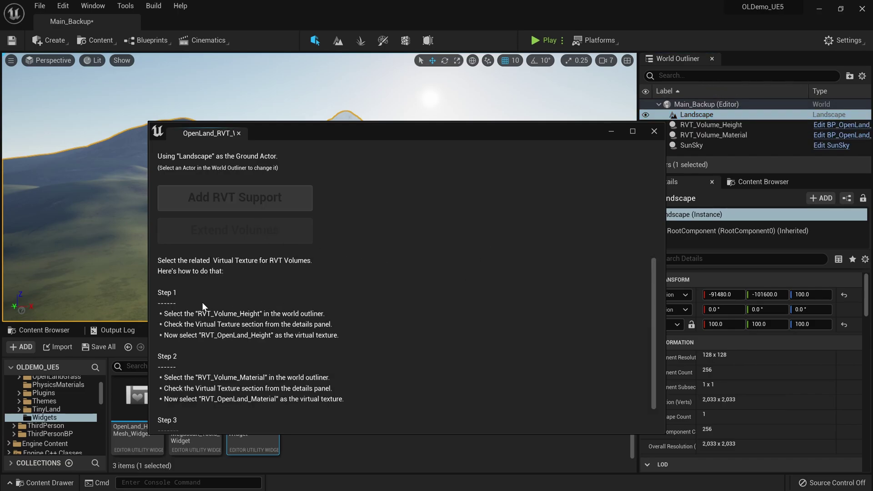
scroll(203, 304, "down", 2)
scroll(224, 333, "up", 2)
left_click_drag(463, 137, 371, 121)
Assign RVT_OpenLand_Height as the virtual texture of the RVT_Volume_Height actor.
left_click(714, 126)
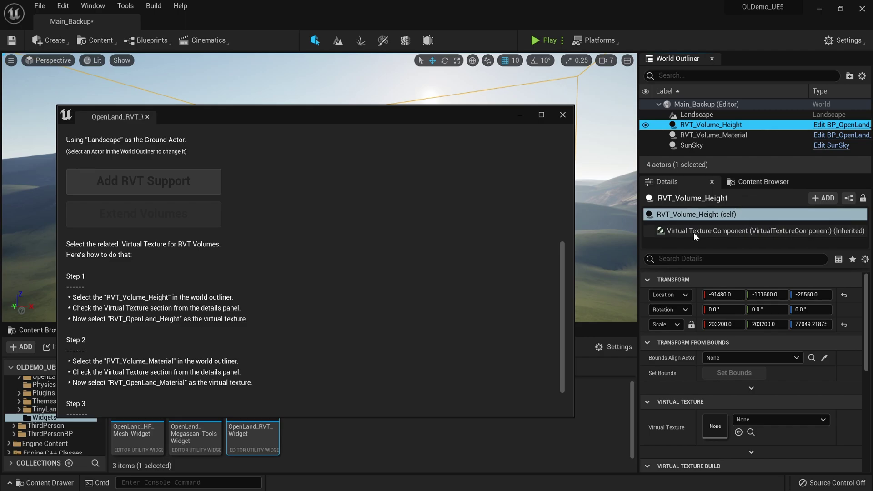
scroll(722, 334, "down", 2)
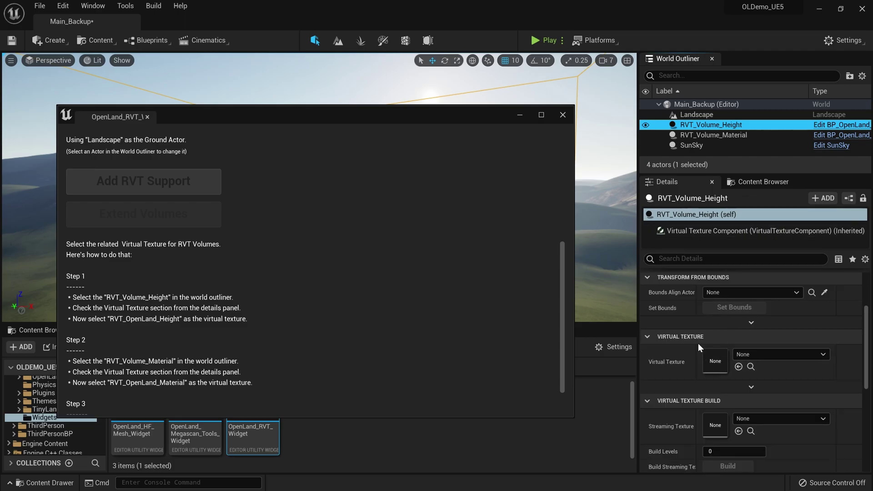
left_click(760, 359)
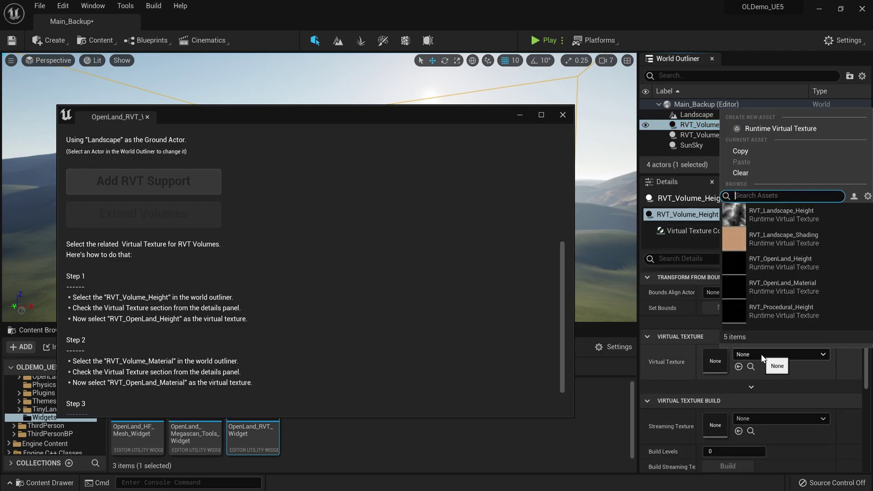
left_click(780, 266)
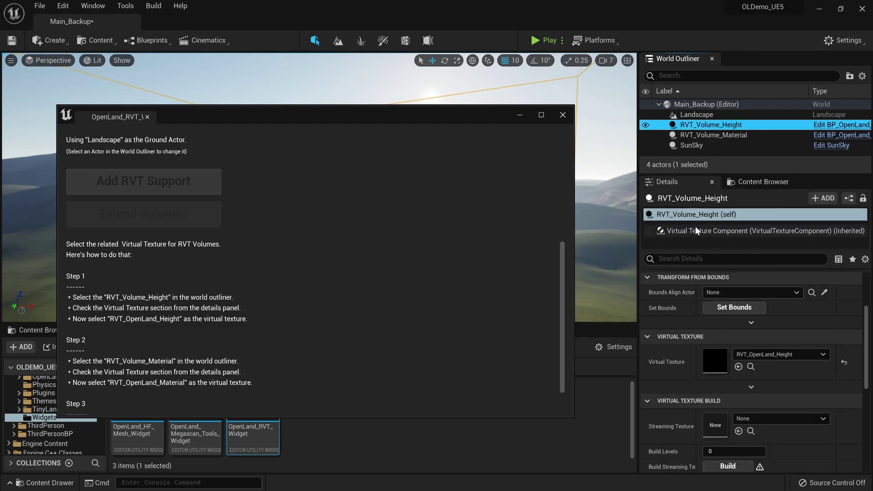
Assign RVT_OpenLand_Material as the virtual texture of the RVT_Volume_Material actor.
left_click(710, 135)
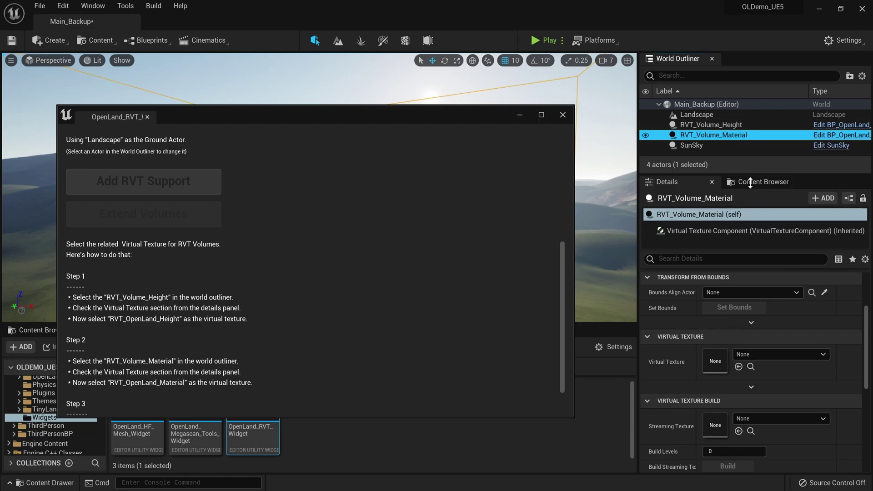
left_click(757, 355)
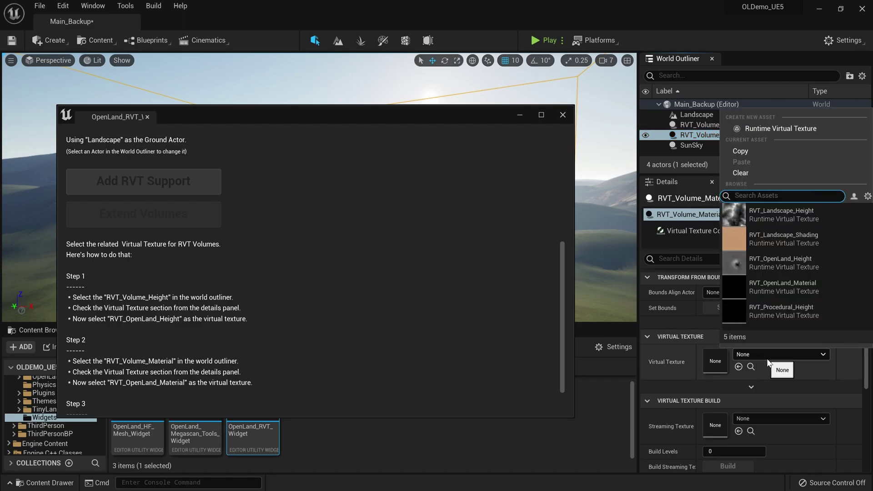
left_click(796, 288)
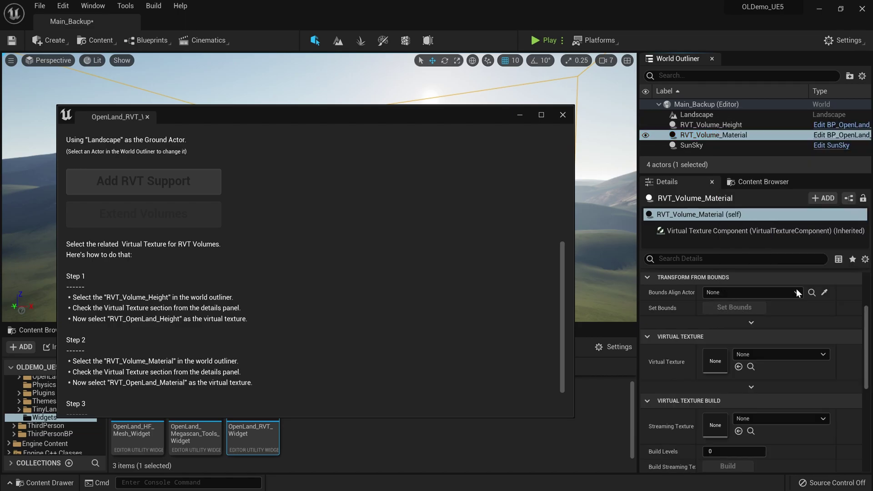
Close the OpenLand RVT widget and save all changes in the project.
left_click(563, 115)
left_click(40, 6)
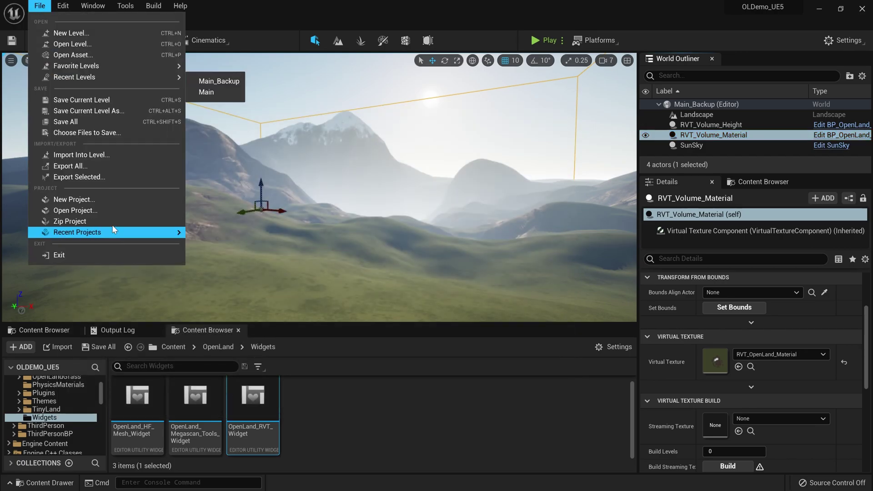
left_click(91, 122)
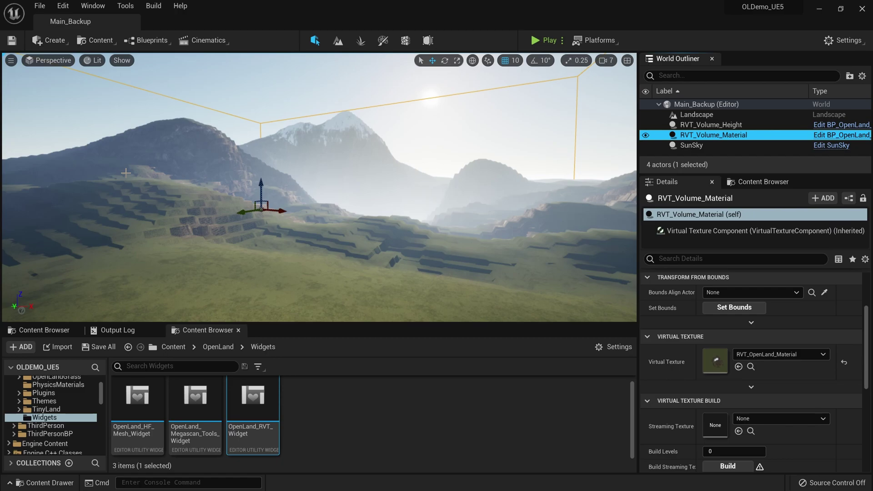
Try to enable Use RVT Cache in the Landscape's material MI_OpenLand_Theme_Default, filtering its parameters by "rvt".
left_click(694, 116)
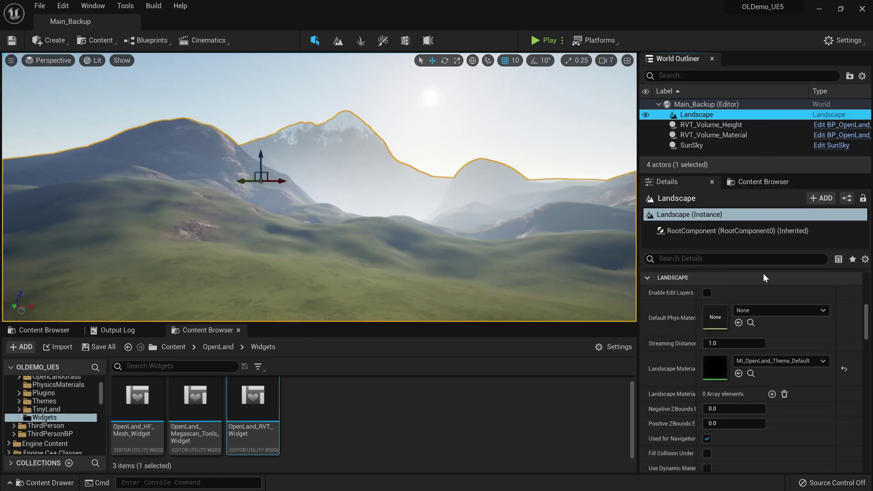
double_click(722, 375)
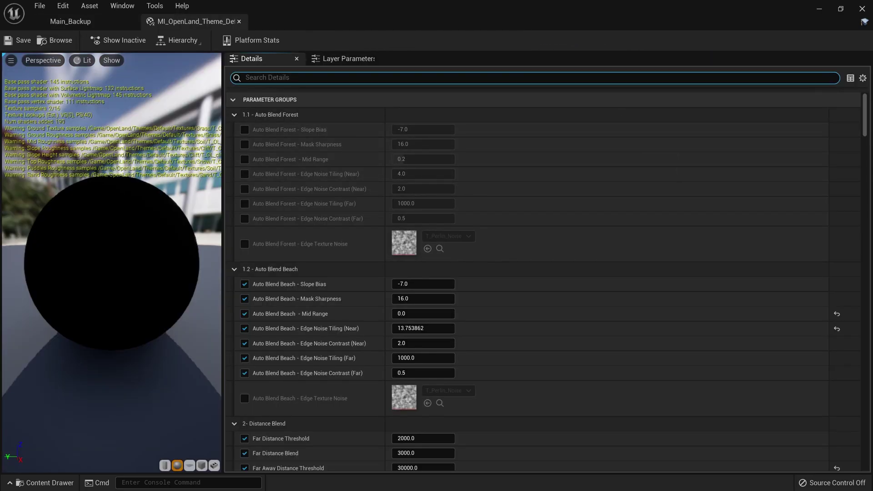
type("rvt")
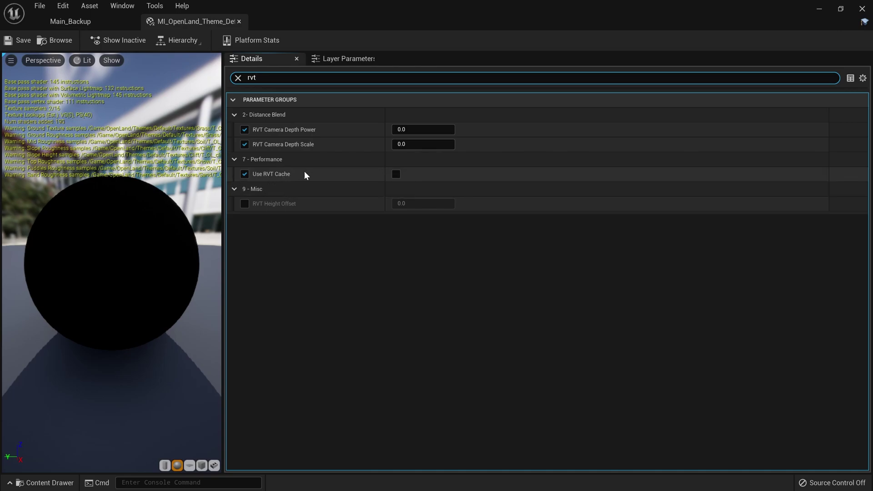
left_click(397, 175)
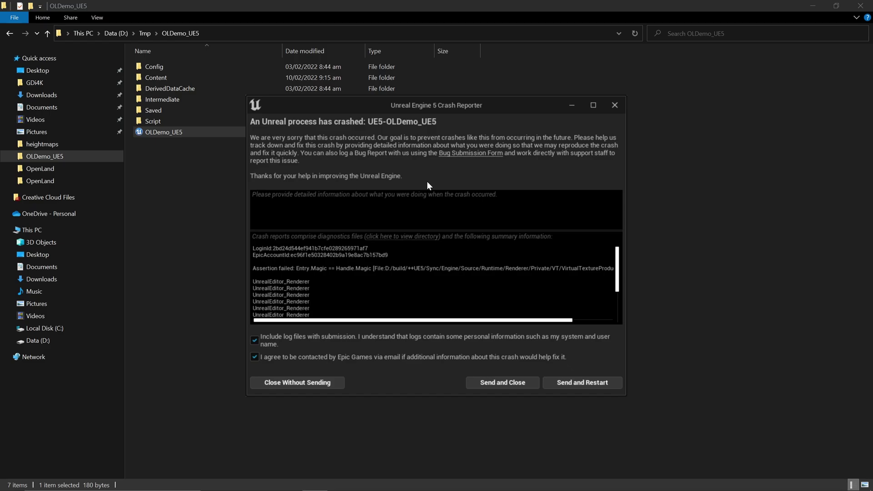
Send the crash report and restart the editor, returning to the project's Content folder.
left_click(565, 383)
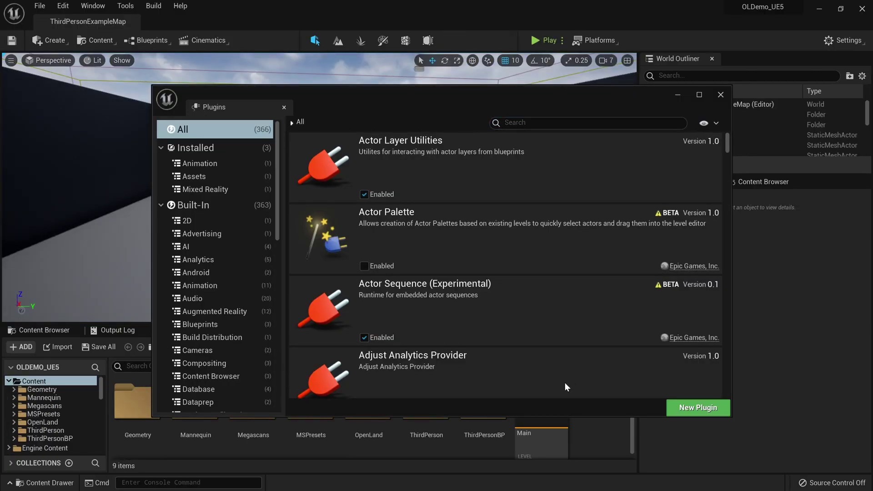
scroll(526, 420, "down", 2)
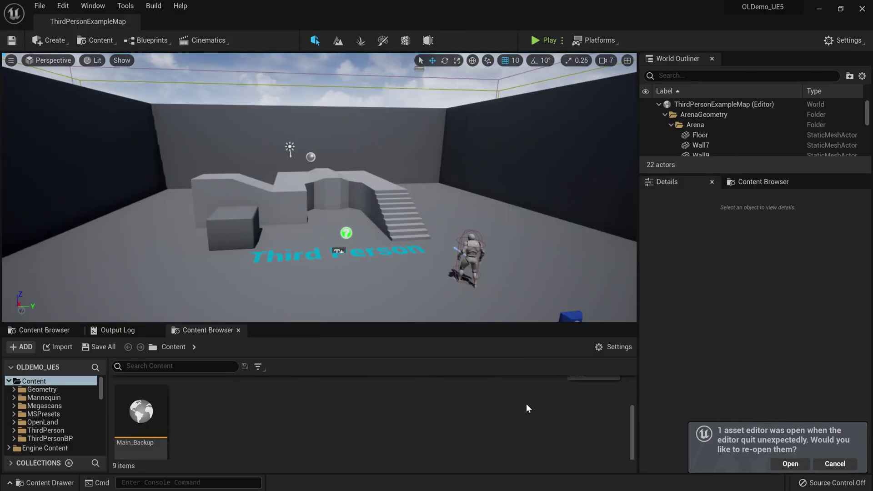
scroll(273, 419, "up", 2)
Open the MI_OpenLand_Theme_Default material instance from the OpenLand/Themes/Default folder, enlarging the asset browsing area.
left_click(384, 410)
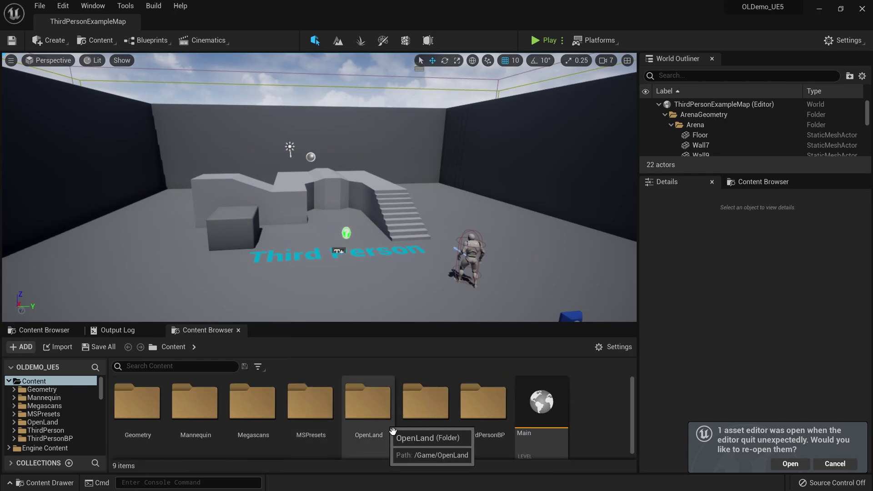
double_click(387, 415)
double_click(540, 417)
double_click(157, 400)
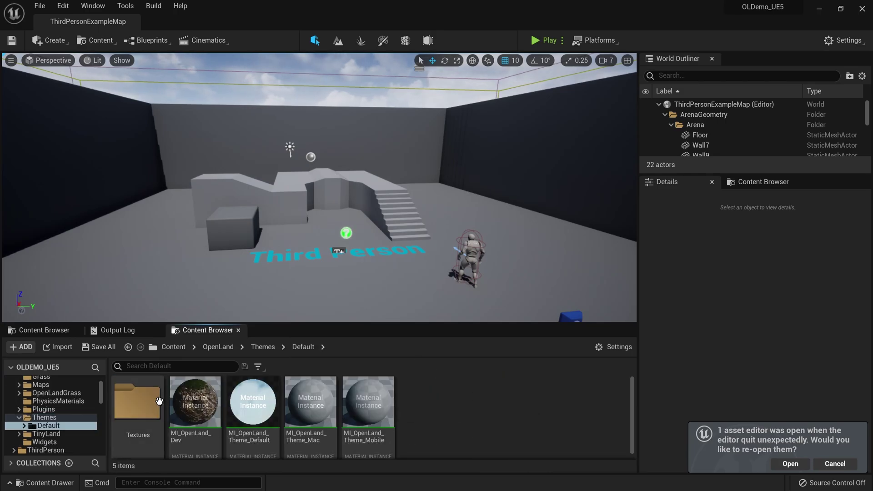
left_click_drag(396, 324, 397, 268)
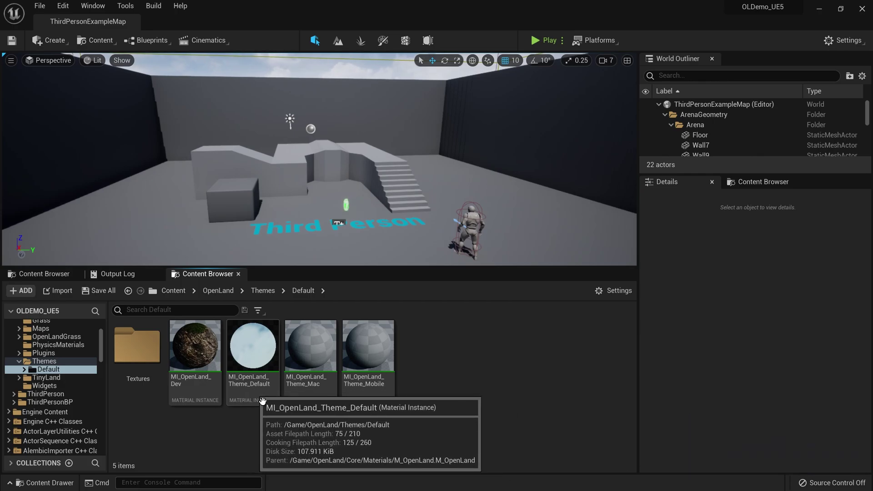
double_click(262, 400)
Filter the material parameters by "rvt", enable Use RVT Cache, and save and close MI_OpenLand_Theme_Default.
left_click(278, 82)
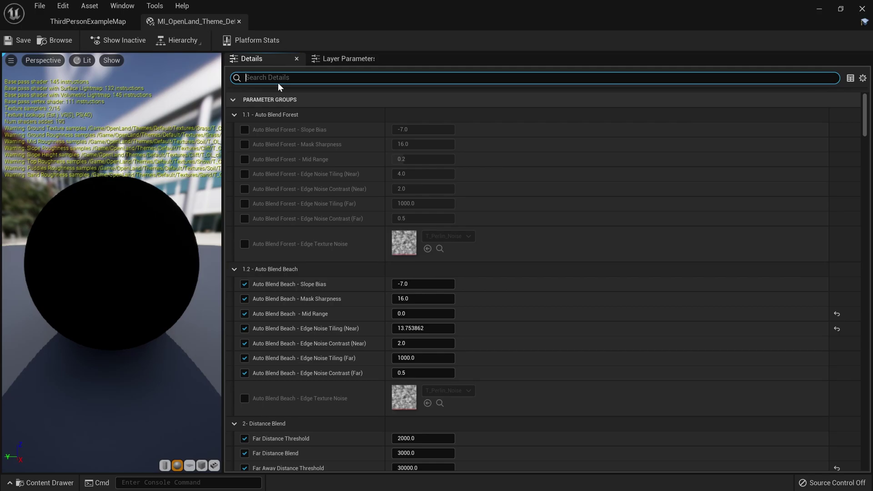
type("rvt")
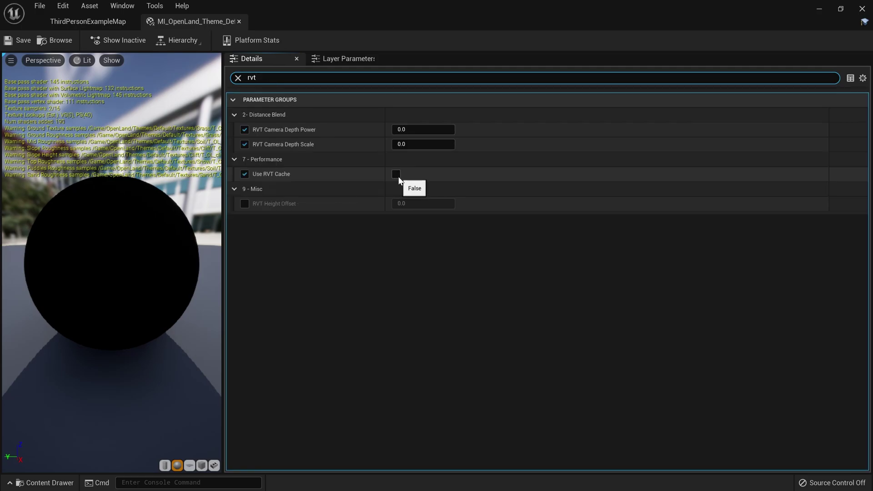
left_click(396, 174)
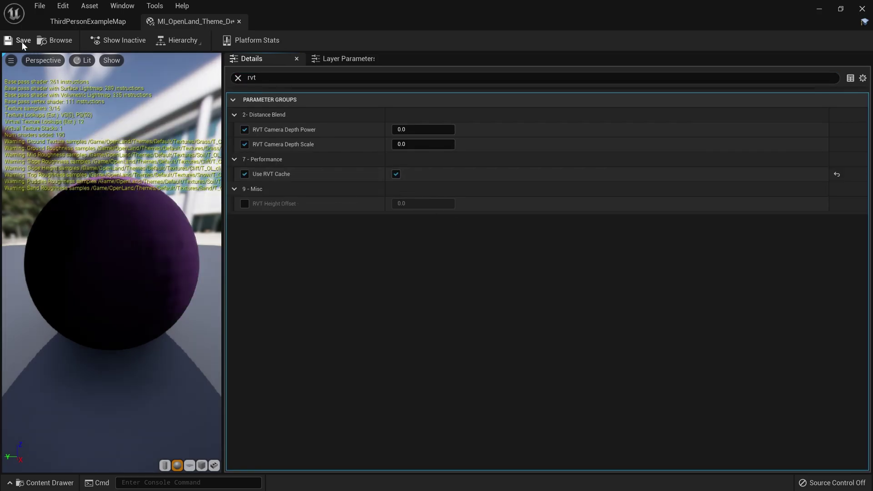
left_click(22, 42)
left_click(240, 22)
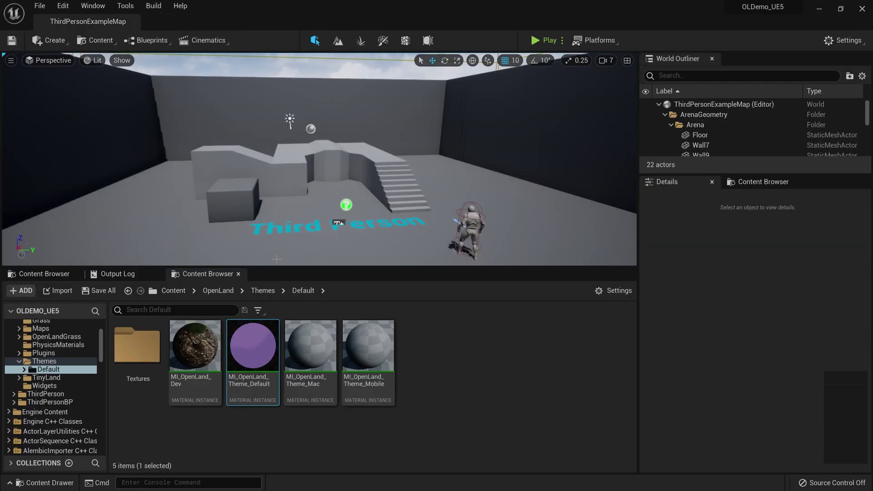
Open the Main_Backup level from the Content folder and play-test its landscape in the editor.
left_click(218, 291)
scroll(268, 357, "down", 1)
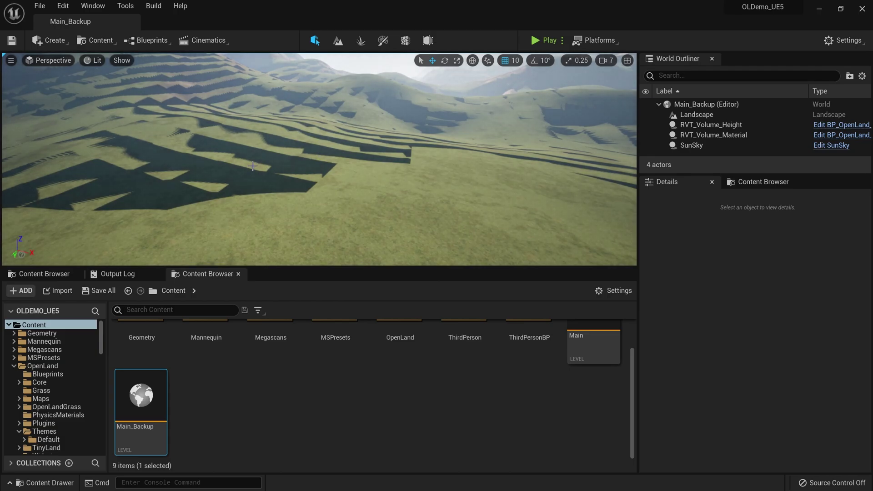
right_click_drag(253, 166, 291, 175)
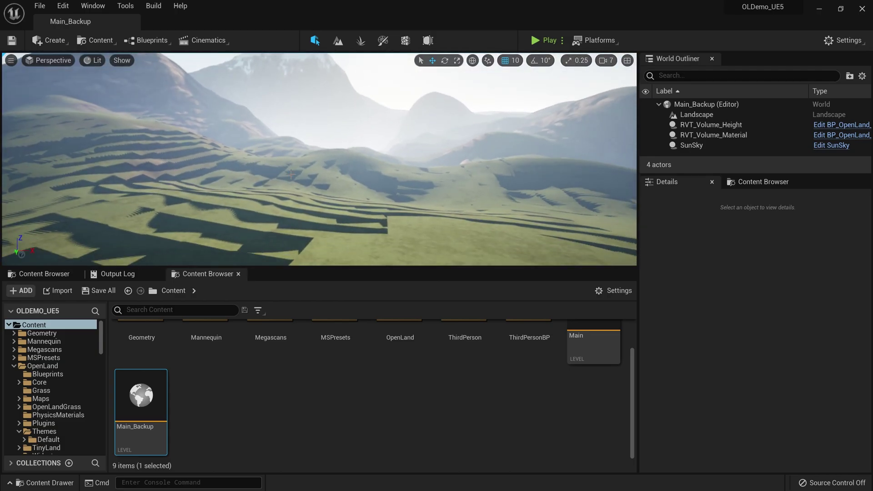
left_click(531, 33)
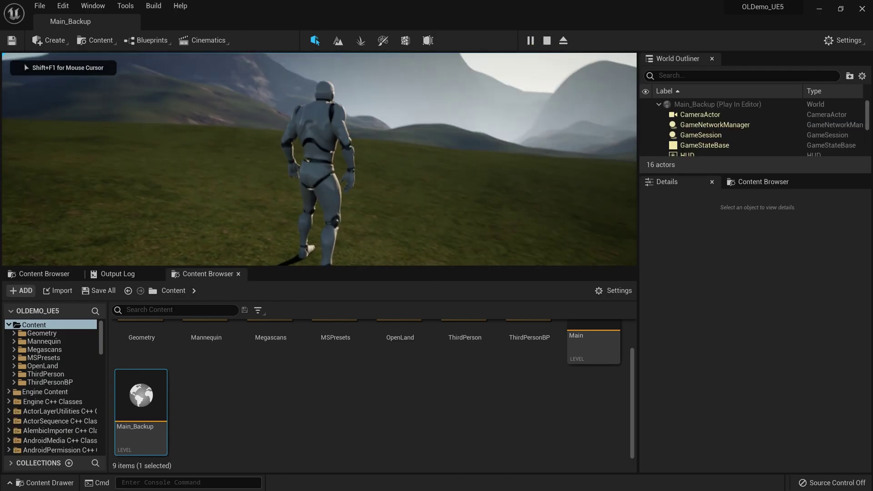
key("Escape")
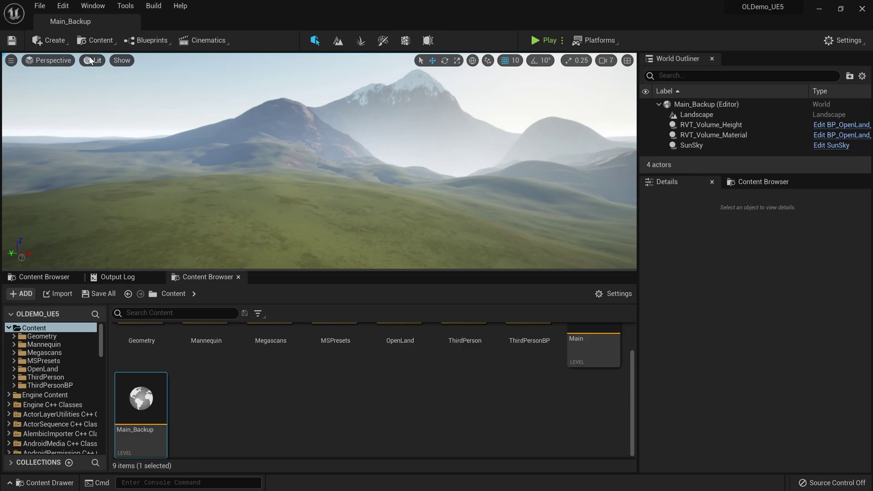
Open Quixel Bridge and browse its Decals categories and Surfaces for assets to use on the landscape.
left_click(92, 41)
left_click(134, 156)
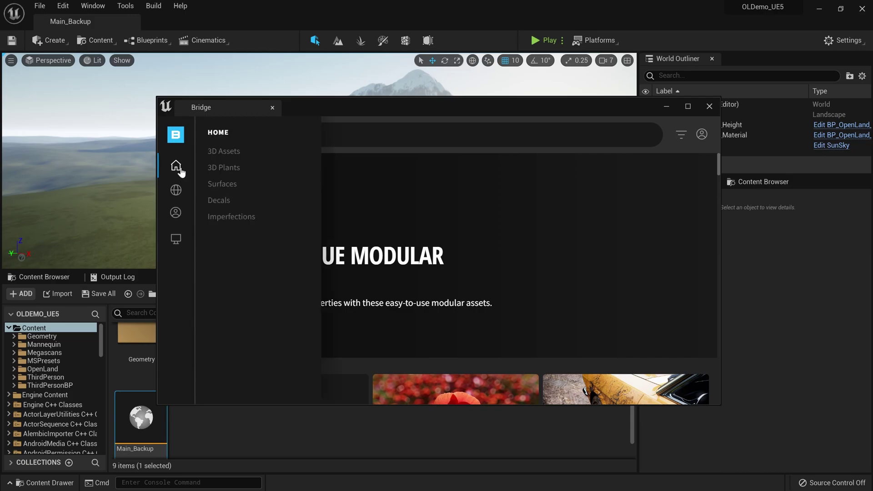
left_click(223, 200)
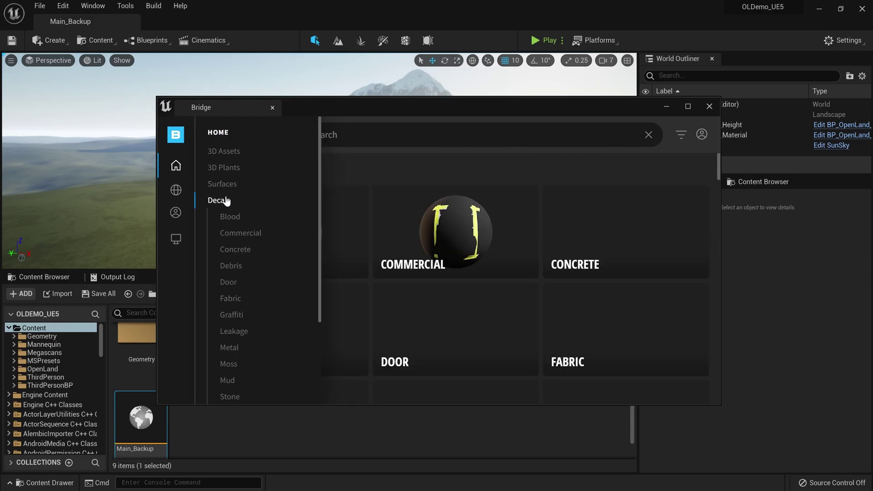
mouse_move(176, 165)
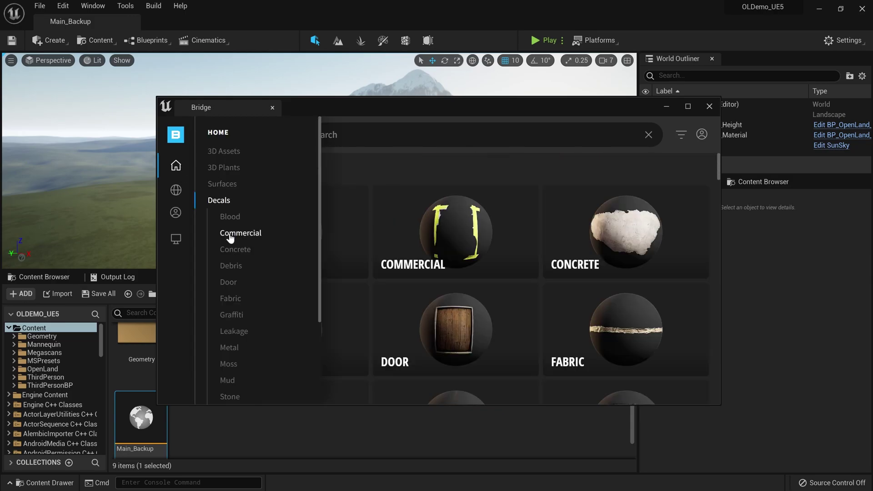
scroll(229, 232, "down", 3)
scroll(387, 250, "down", 5)
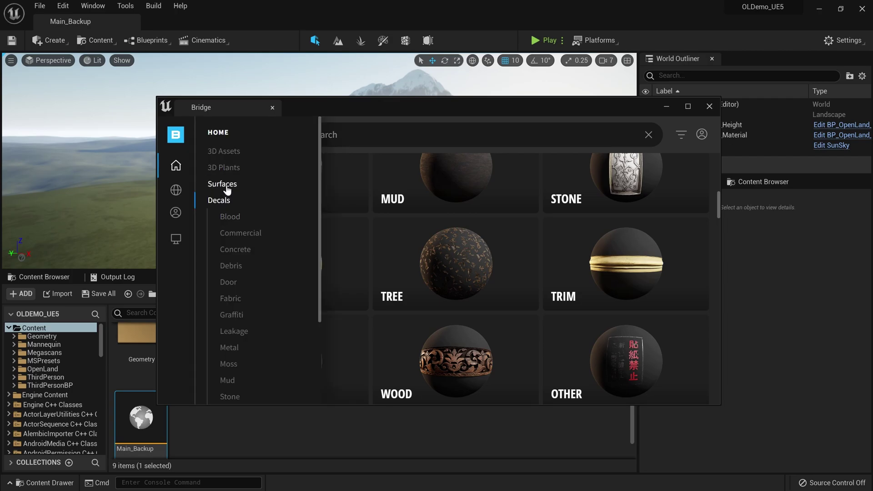
left_click(235, 186)
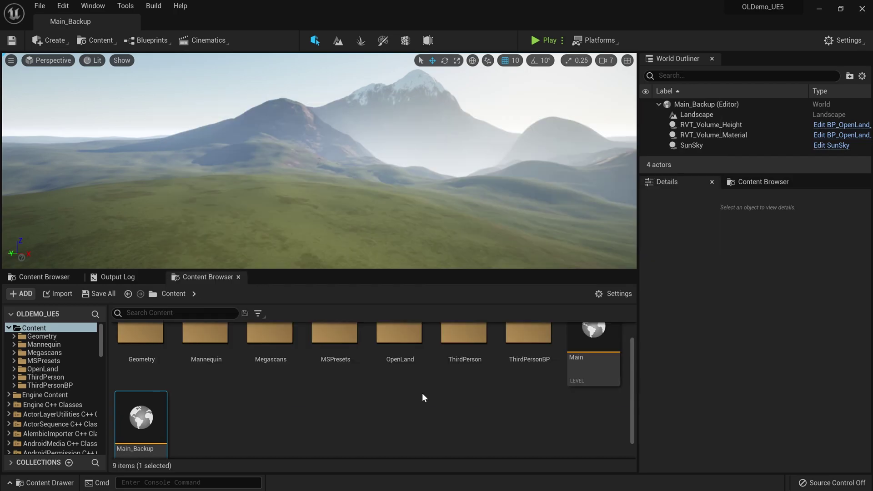
Place the LandscapeDecal blueprint from the OpenLand/Blueprints folder onto the grassy landscape.
scroll(422, 394, "up", 1)
double_click(416, 363)
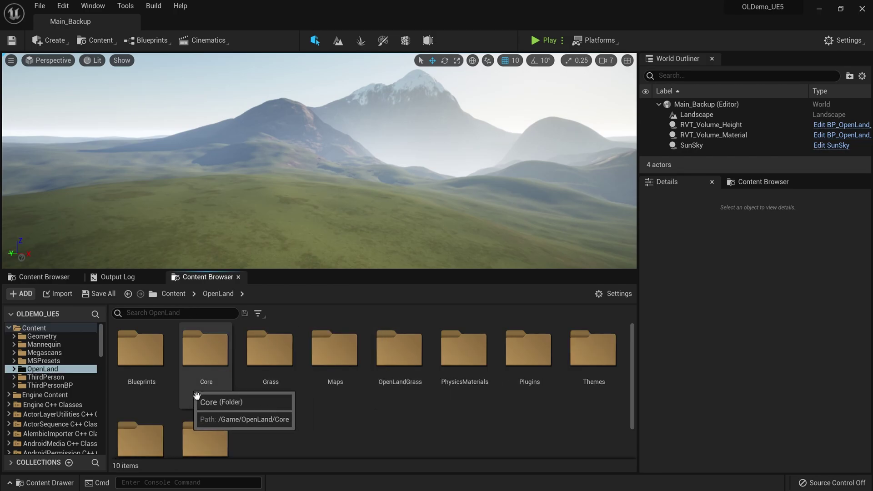
double_click(141, 359)
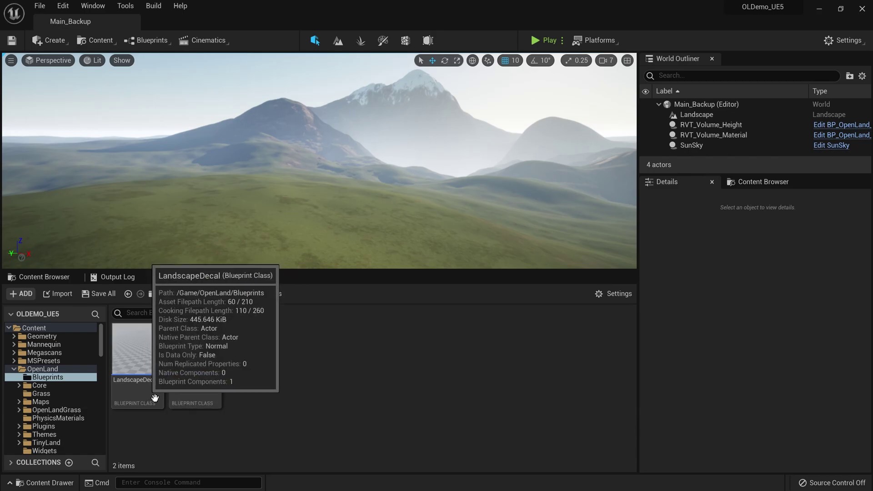
left_click_drag(154, 399, 297, 242)
key("w")
right_click_drag(294, 238, 293, 291)
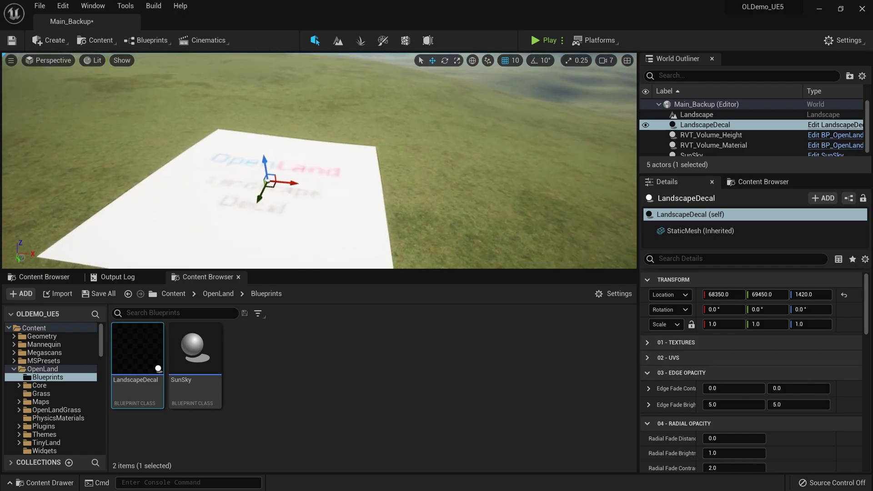
right_click_drag(294, 182, 273, 212)
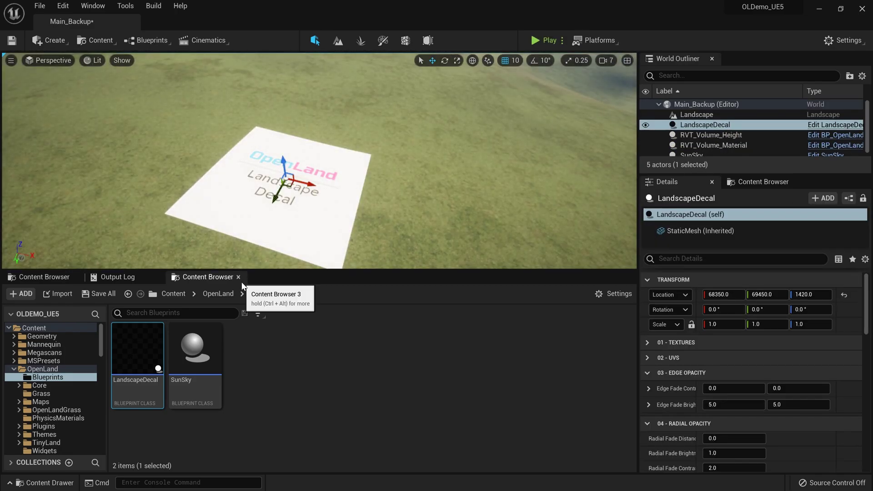
Open the Round_Manhole_Cover_uk3legdcw folder inside Megascans/Decals in the other content browser.
left_click(59, 280)
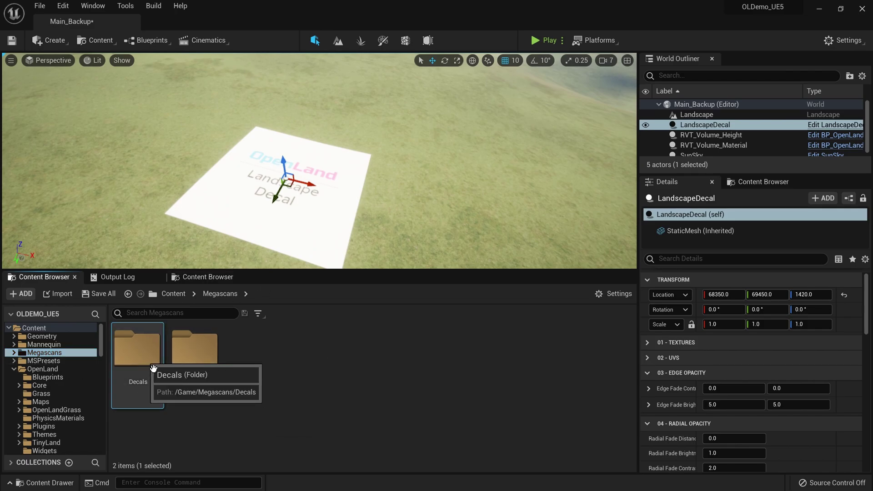
double_click(139, 397)
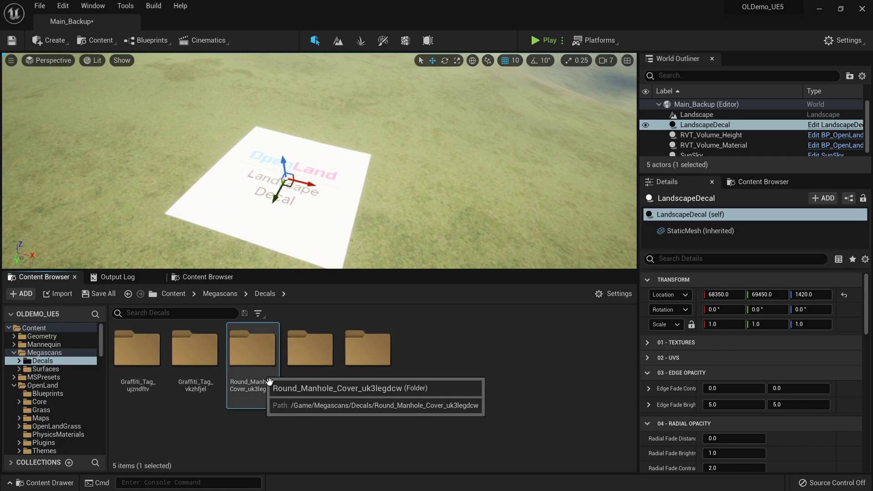
double_click(233, 332)
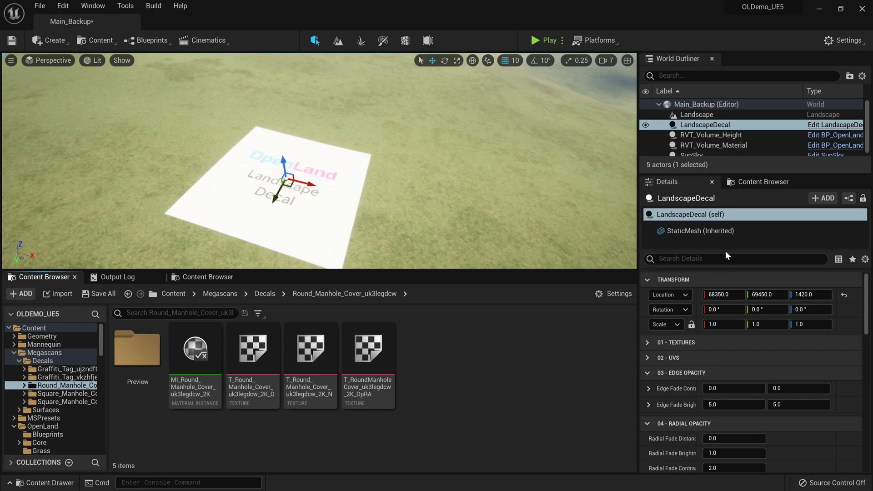
Review the landscape decal's texture slots and set its Texture Type to UE5 Megascans Decal.
scroll(700, 302, "down", 1)
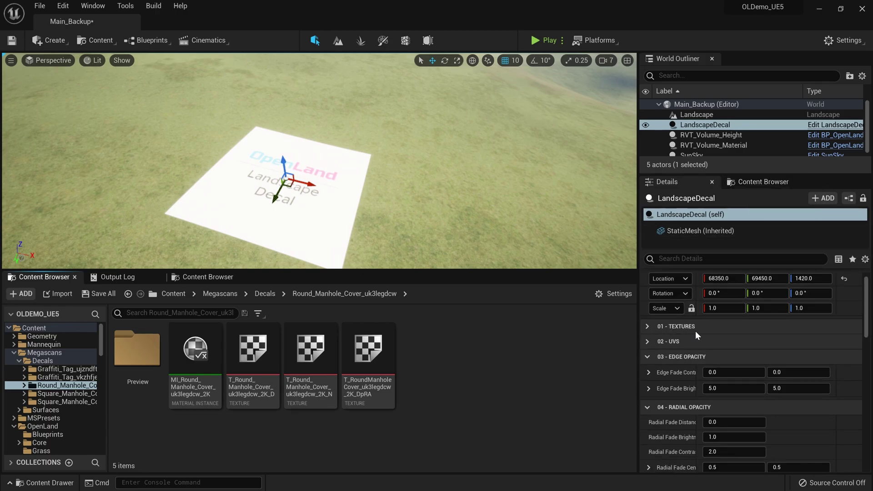
left_click(648, 326)
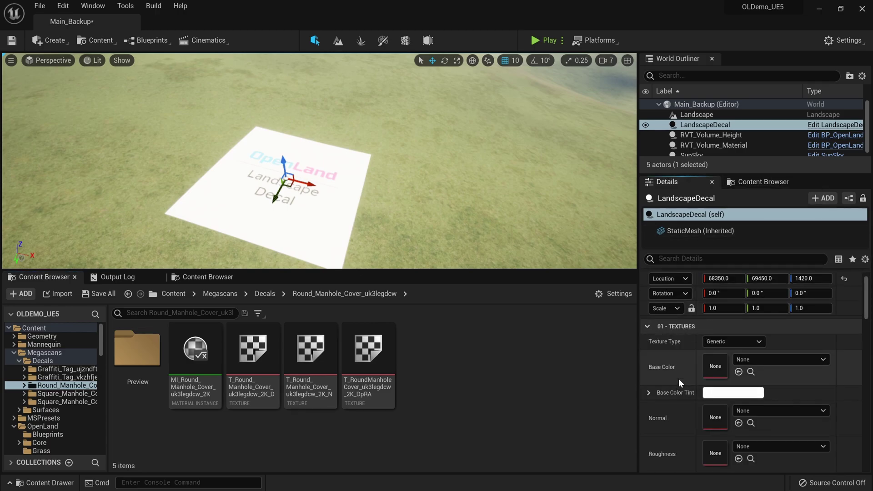
scroll(723, 414, "down", 5)
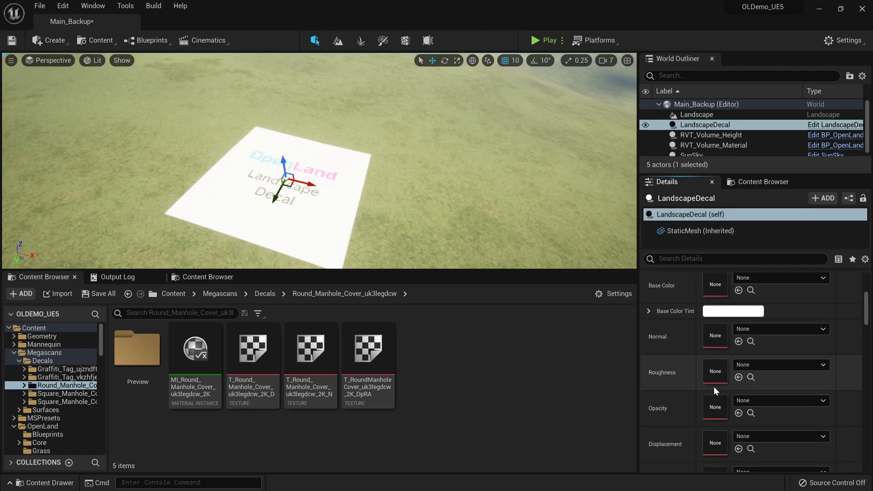
scroll(713, 386, "down", 3)
scroll(713, 387, "up", 4)
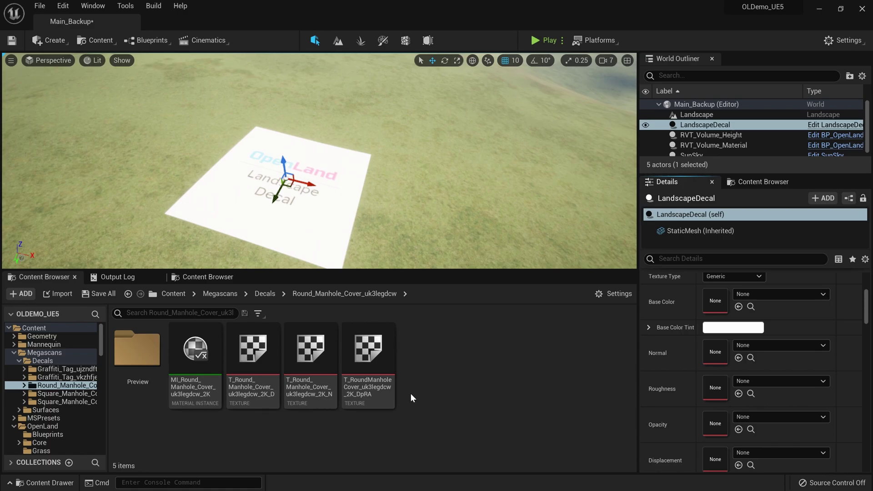
mouse_move(372, 403)
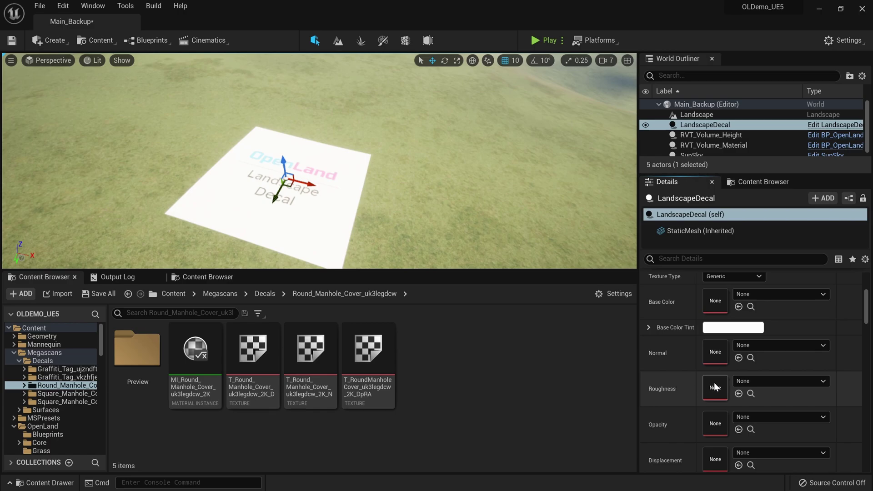
scroll(714, 386, "up", 1)
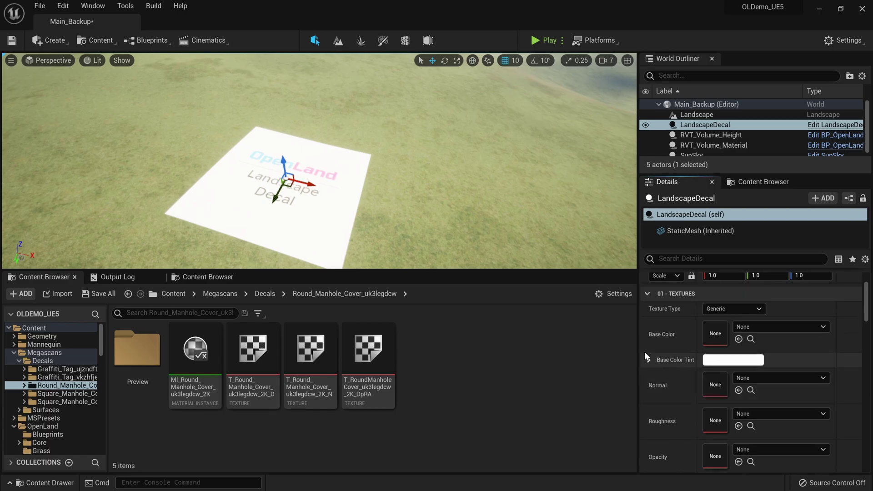
left_click(727, 310)
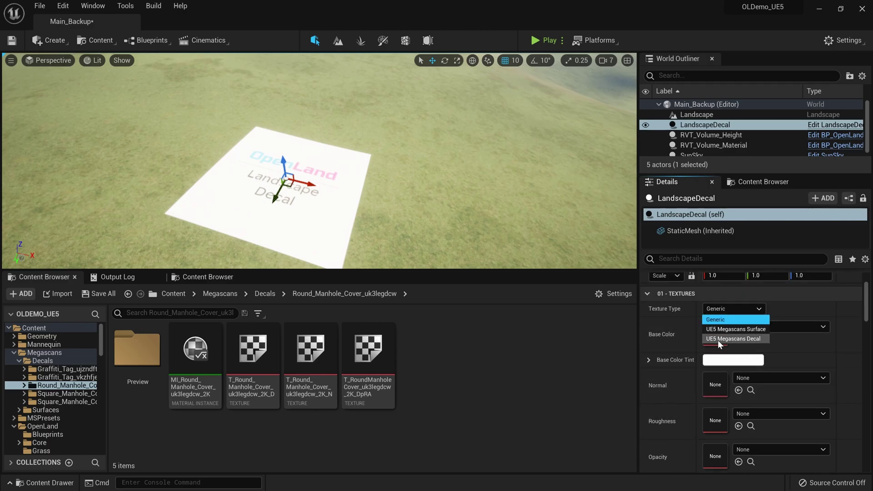
left_click(754, 341)
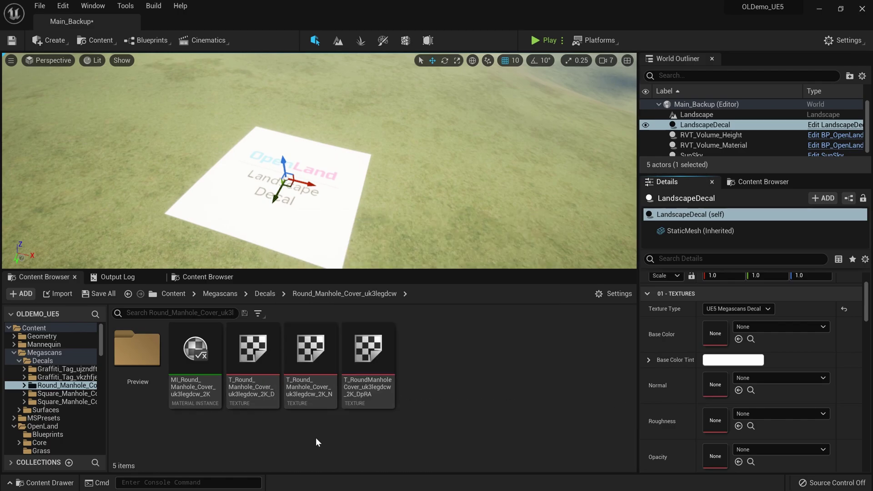
Assign the round manhole cover's D, N and DpRA textures to the decal's Base Color, Normal and Dp RA slots.
left_click_drag(253, 350, 707, 343)
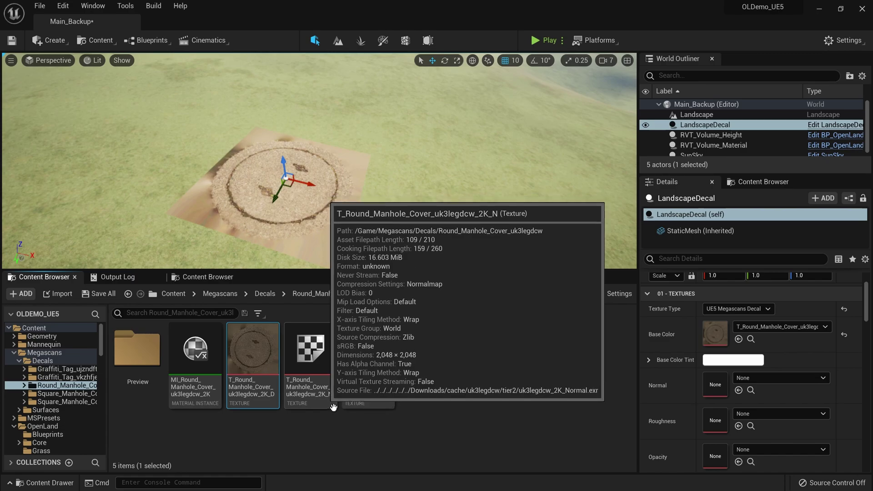
left_click_drag(314, 364, 715, 386)
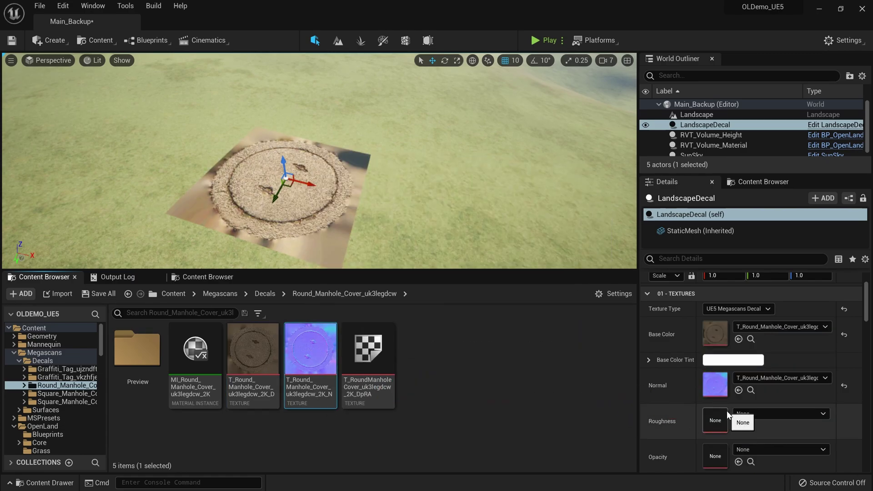
scroll(727, 411, "down", 5)
scroll(661, 437, "down", 1)
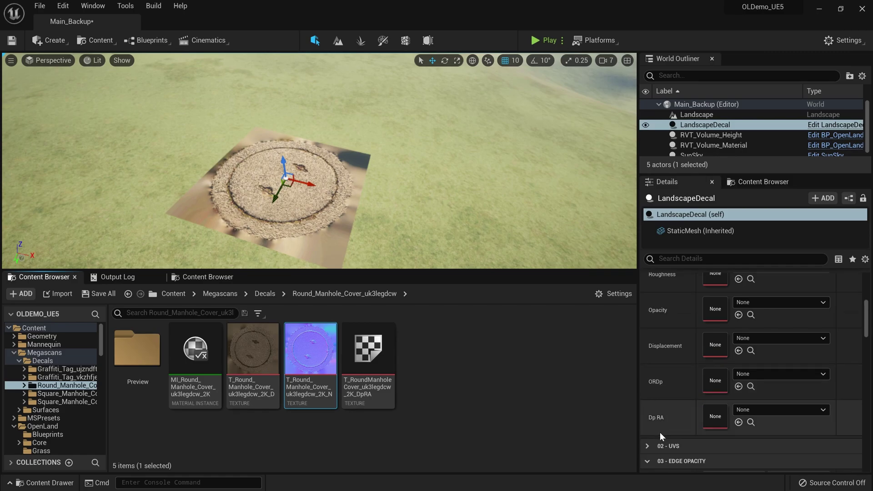
mouse_move(372, 365)
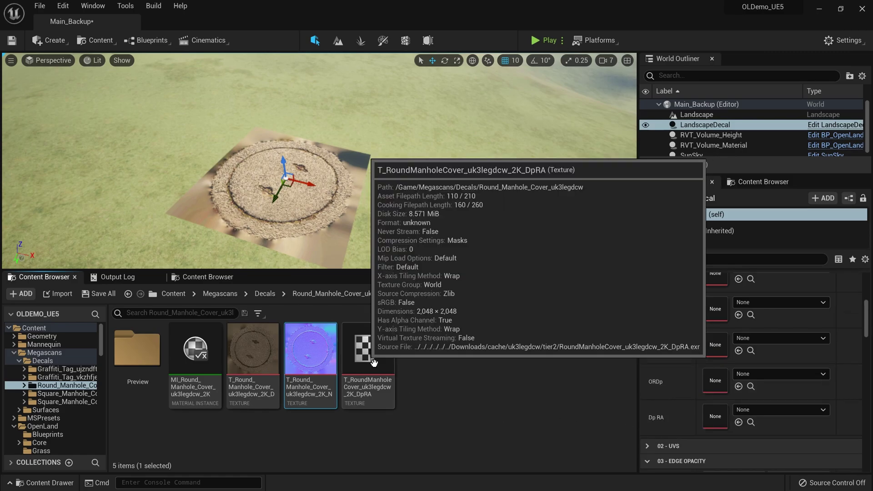
left_click_drag(372, 365, 716, 417)
Play-test the level by running the character over the manhole decal, and stop the session.
mouse_move(317, 237)
right_mouse_down()
mouse_move(321, 201)
mouse_move(322, 234)
right_mouse_up()
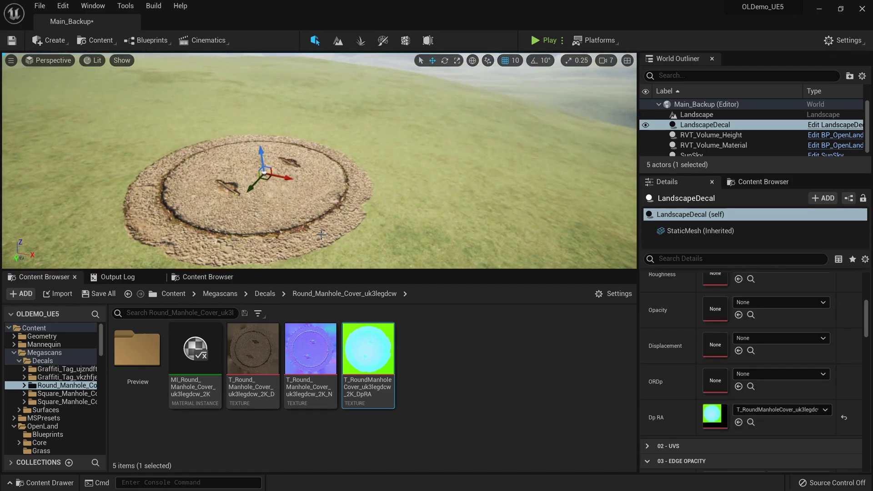
key("alt+p")
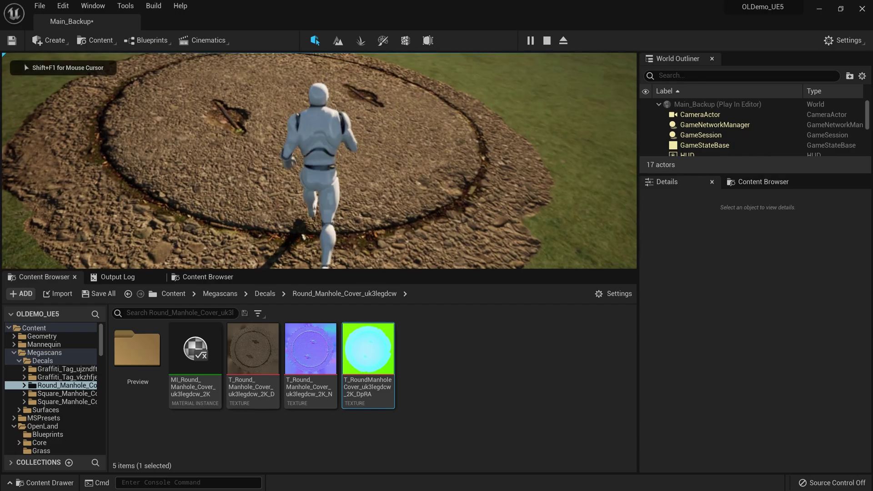
key("Escape")
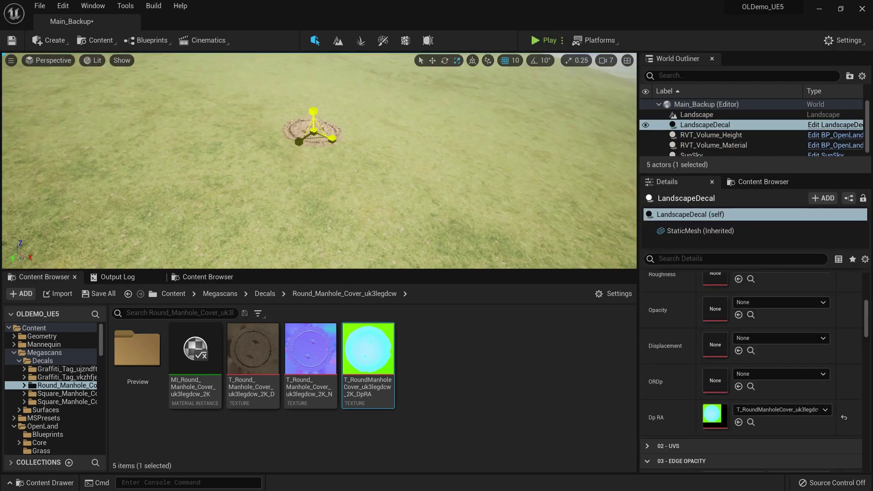
Duplicate the manhole landscape decal, place the copy beside the original on the grass, and inspect both.
scroll(380, 230, "up", 3)
scroll(380, 229, "down", 3)
right_click_drag(380, 230, 380, 193)
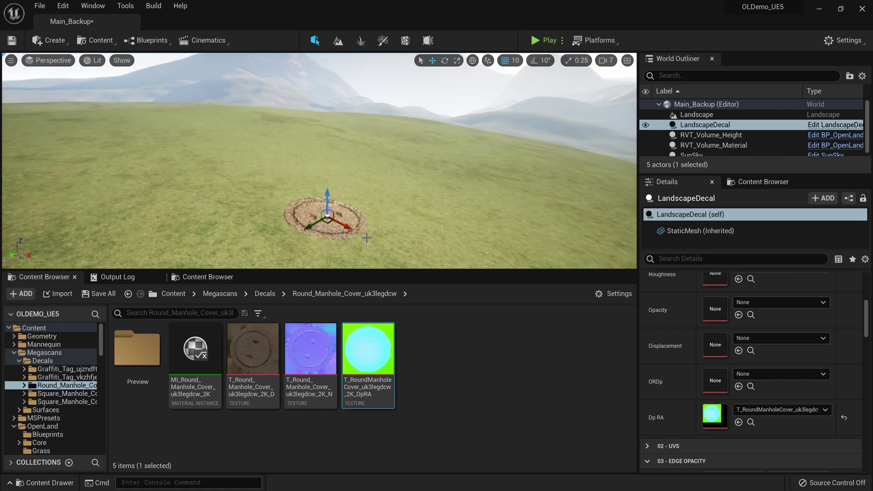
left_click_drag(355, 233, 430, 266, "alt")
right_click_drag(440, 214, 448, 250)
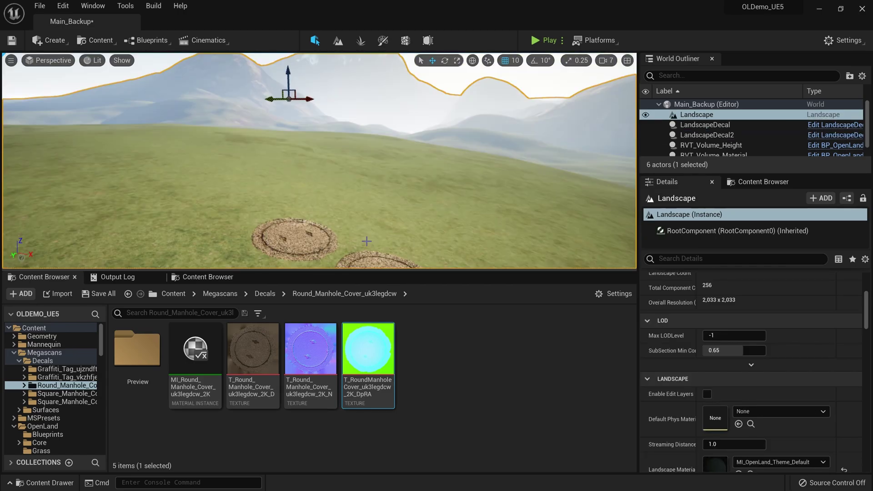
right_click_drag(417, 267, 407, 291)
right_click_drag(445, 243, 445, 243)
right_click_drag(471, 190, 470, 227)
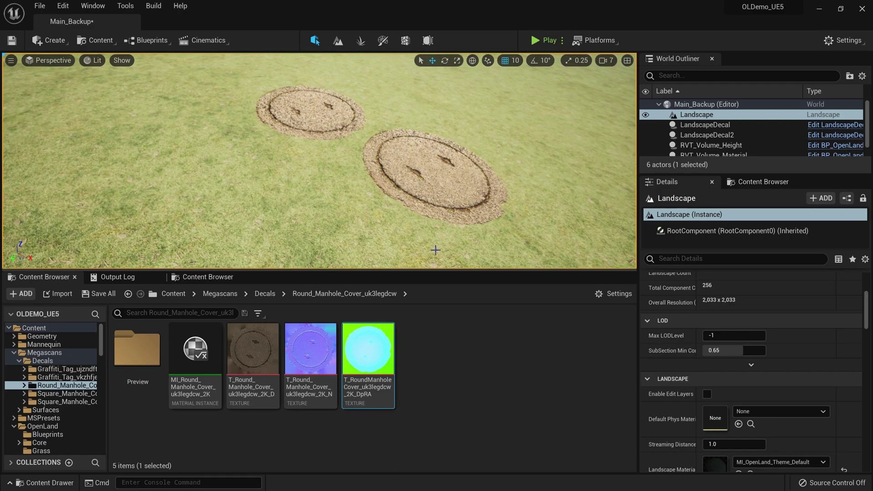
Open the GT_Ground landscape grass type from the OpenLand/Grass folder.
left_click(174, 294)
double_click(367, 360)
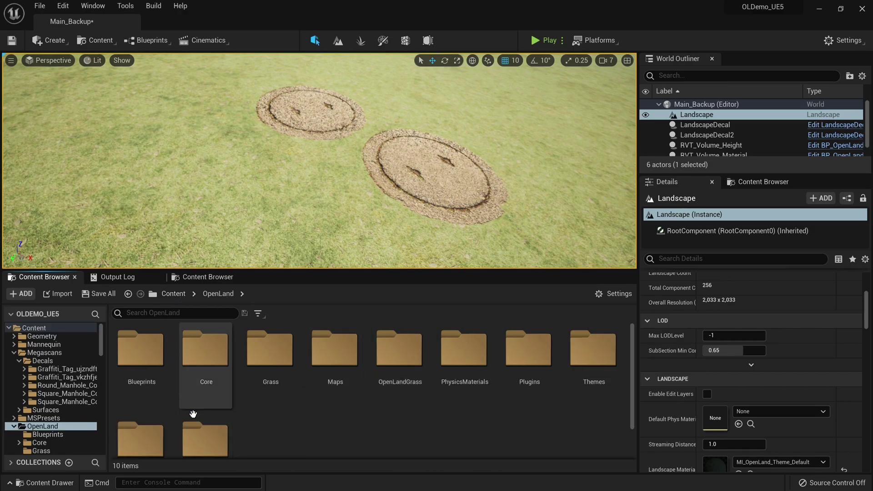
double_click(282, 359)
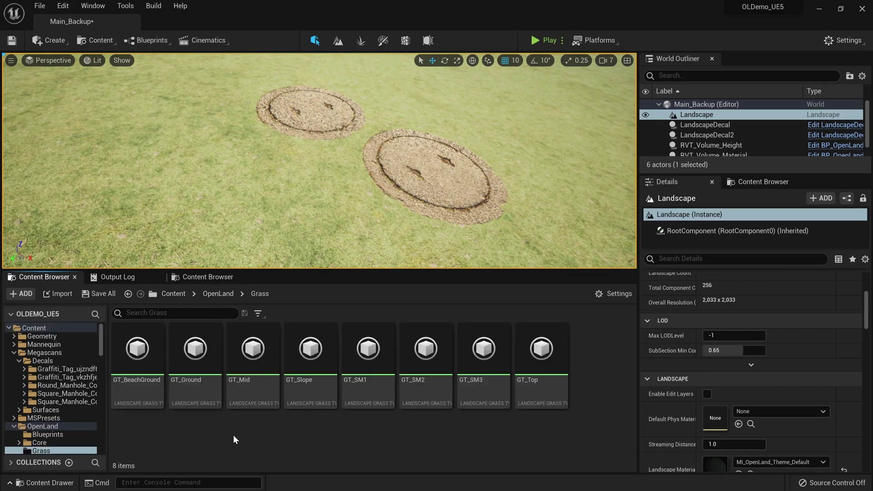
double_click(212, 373)
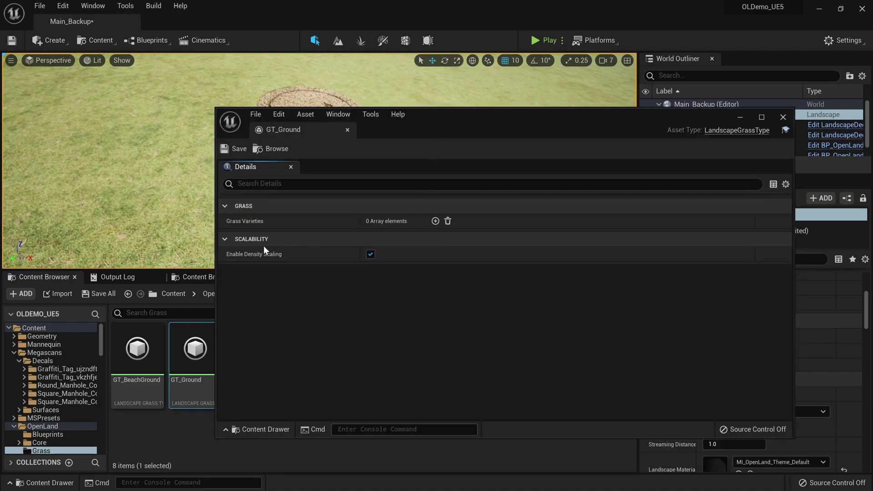
Add a grass variety to GT_Ground with a Grass Density of 200 and SM_Grass_Slender as its Grass Mesh.
left_click(435, 221)
left_click(237, 236)
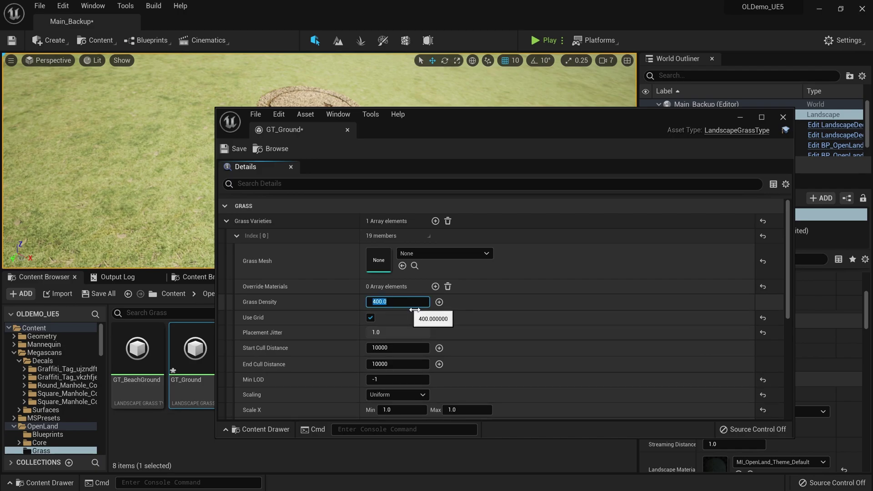
left_click(441, 254)
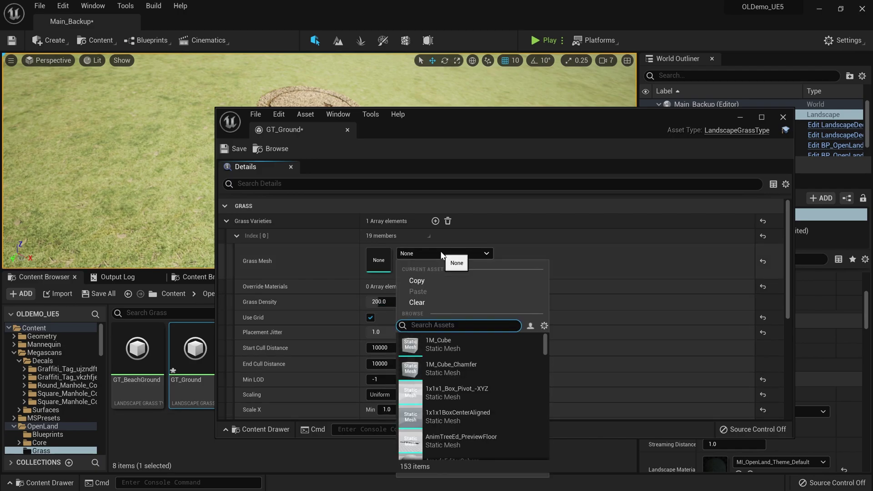
type("slen")
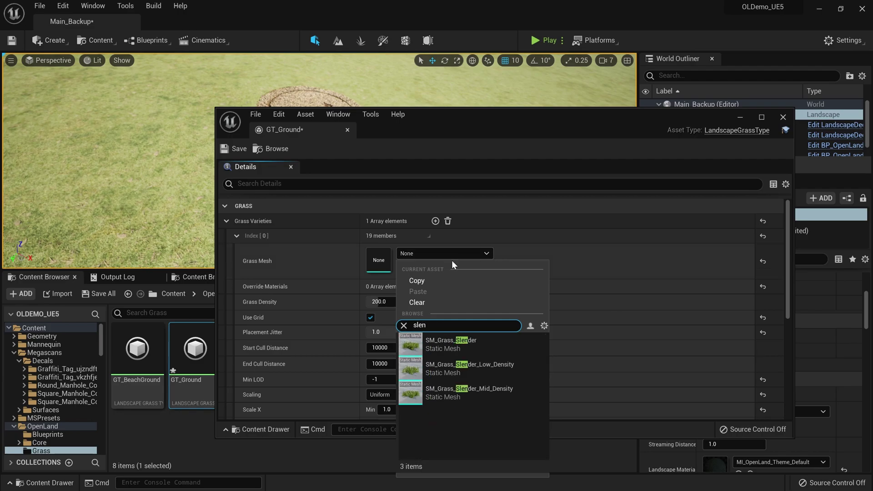
left_click(443, 346)
Set the grass variety's maximum Scale X to 2.0, then save and close GT_Ground.
scroll(417, 333, "down", 3)
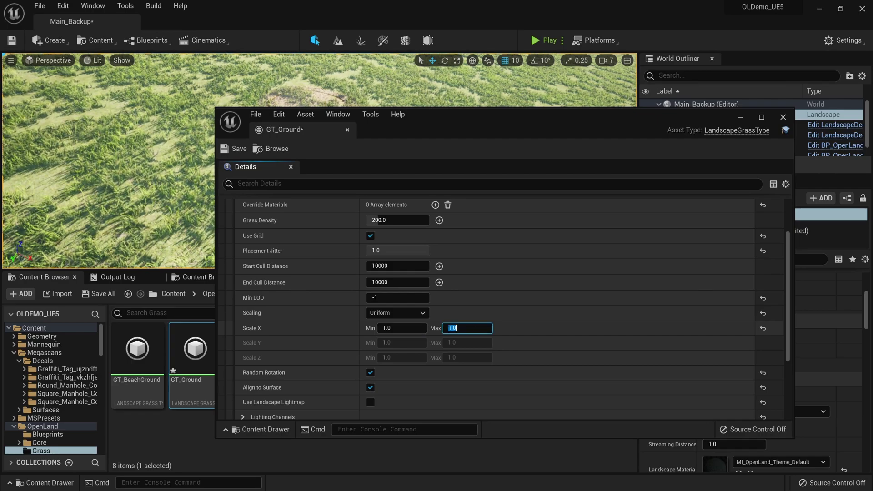
key("Return")
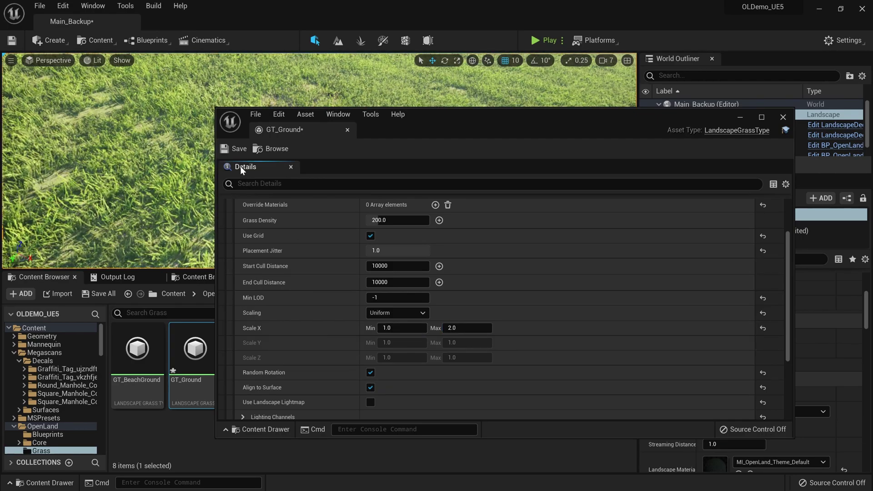
left_click(233, 149)
left_click(347, 130)
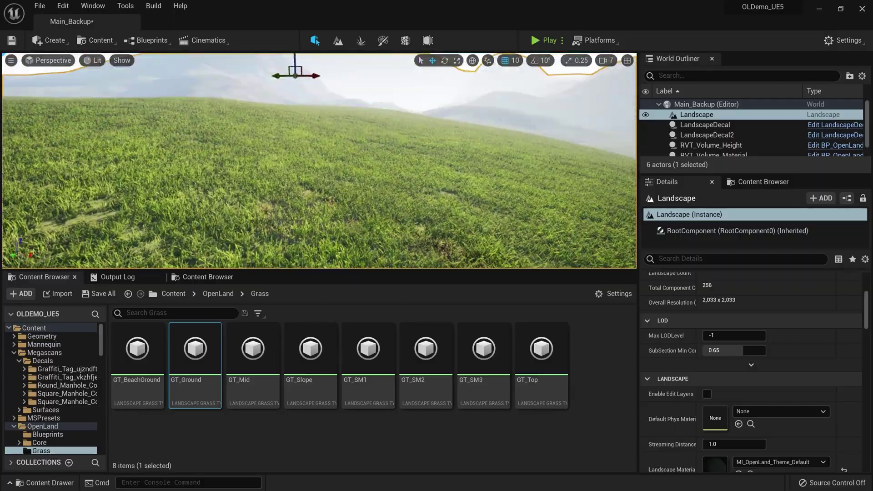
Select the second manhole decal and examine how the new grass covers both decals.
left_click_drag(318, 272, 318, 345)
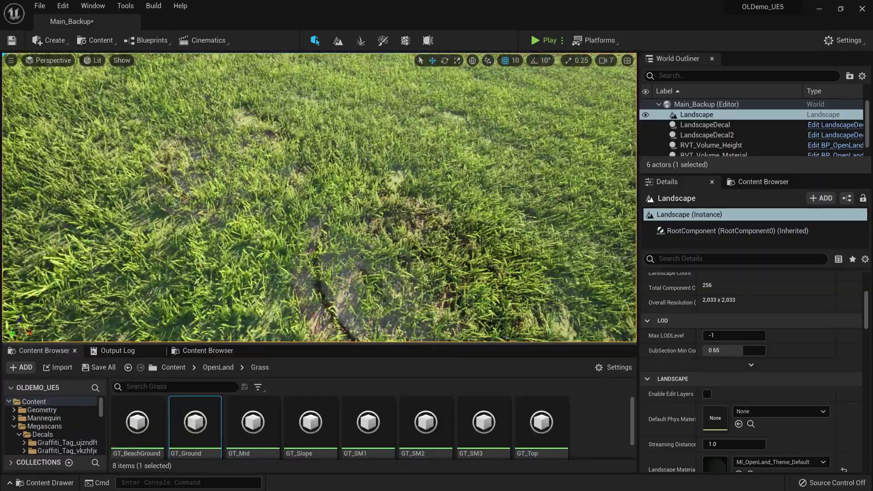
left_click(707, 135)
scroll(479, 260, "up", 2)
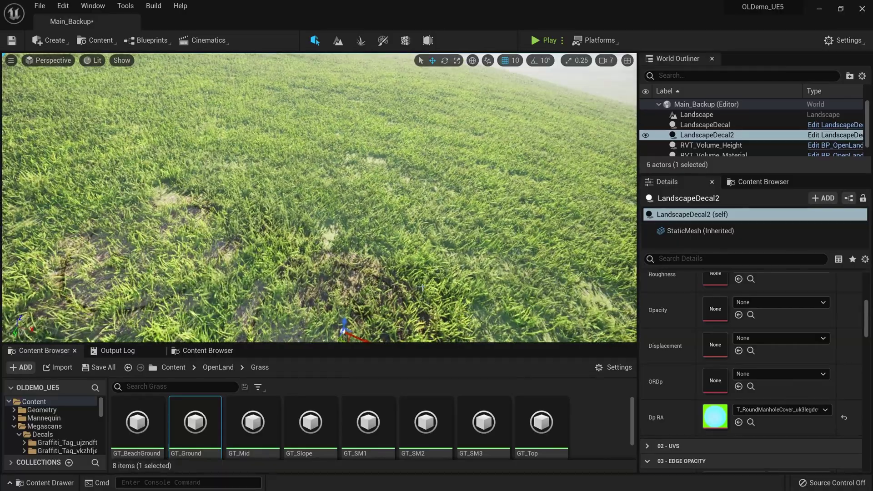
right_click_drag(398, 285, 398, 313)
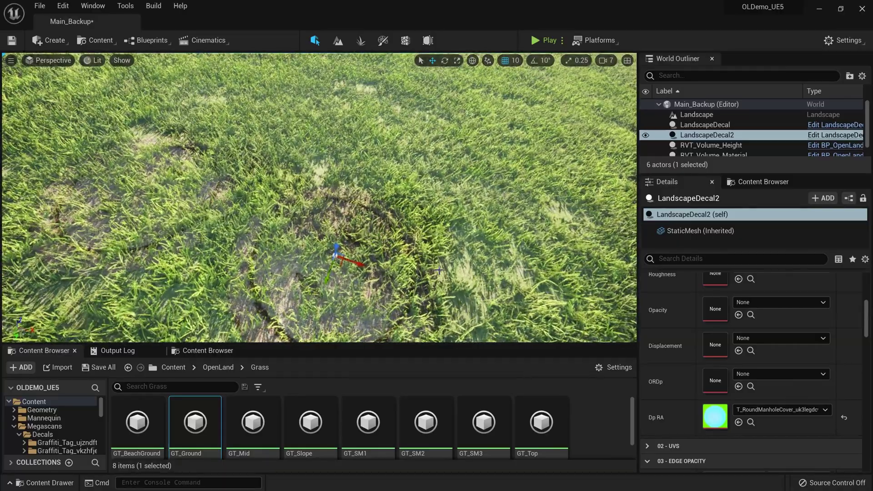
scroll(441, 259, "down", 3)
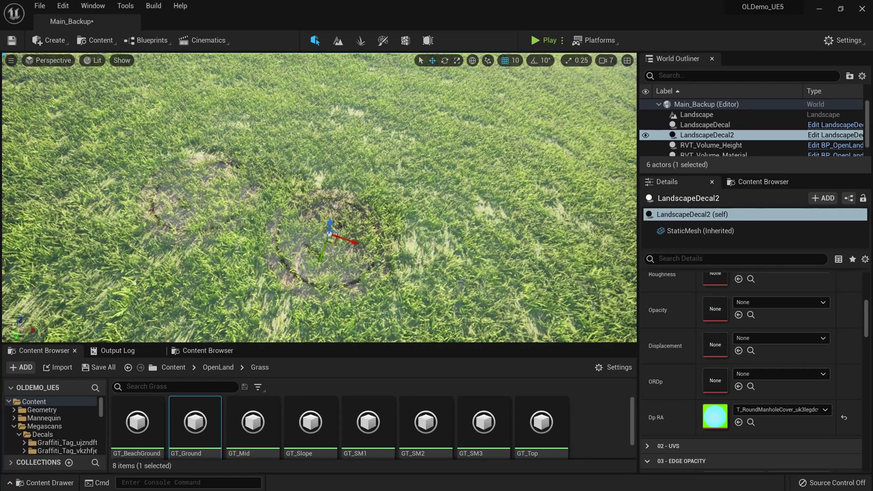
Place BP_OpenLand_Grass_Manager from the OpenLand/OpenLandGrass/Blueprints folder into the level and keep it selected.
left_click_drag(254, 343, 255, 252)
left_click(180, 276)
double_click(368, 338)
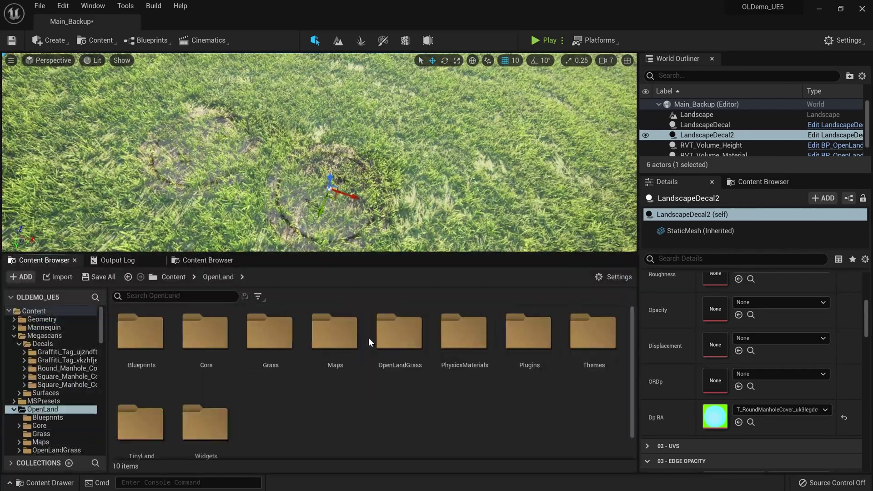
double_click(401, 344)
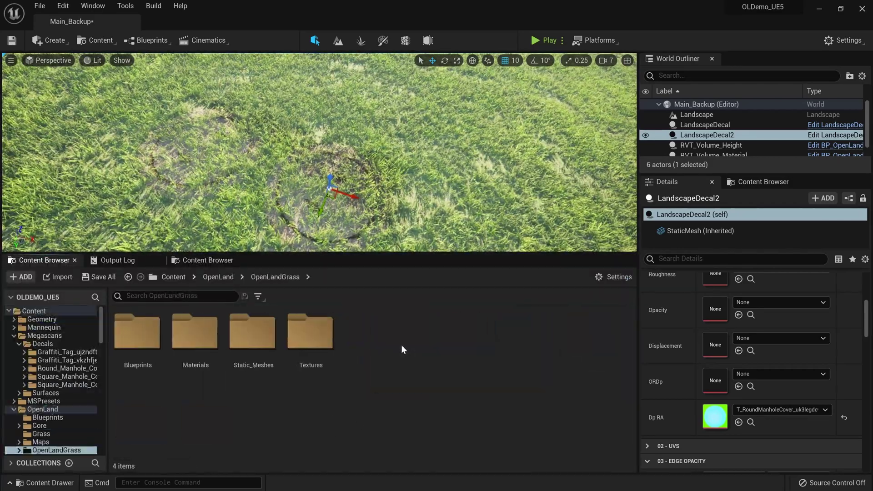
double_click(136, 343)
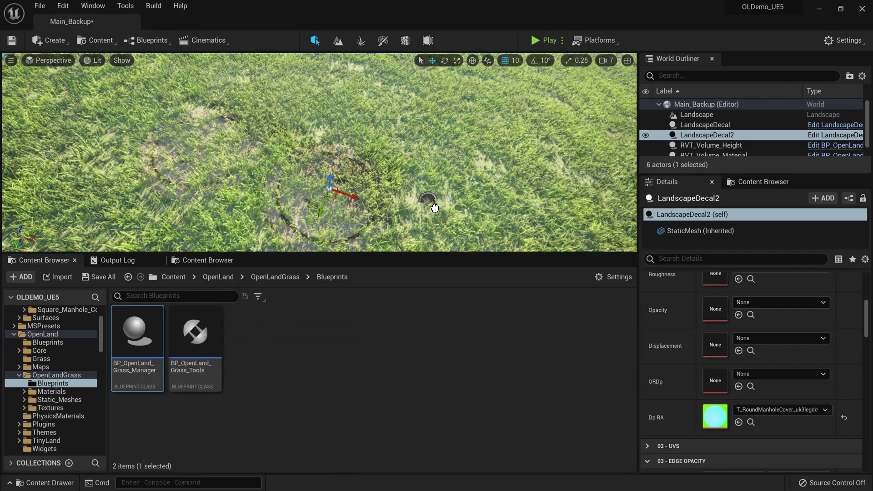
left_click_drag(145, 355, 711, 121)
left_click(711, 114)
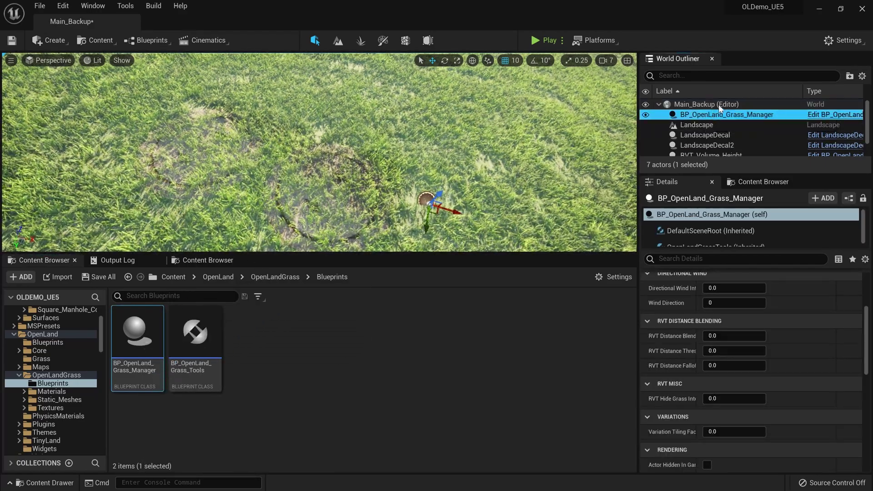
Set the grass manager's RVT Hide Grass Intensity to 1 and inspect the grass around the manhole decals.
scroll(687, 307, "down", 4)
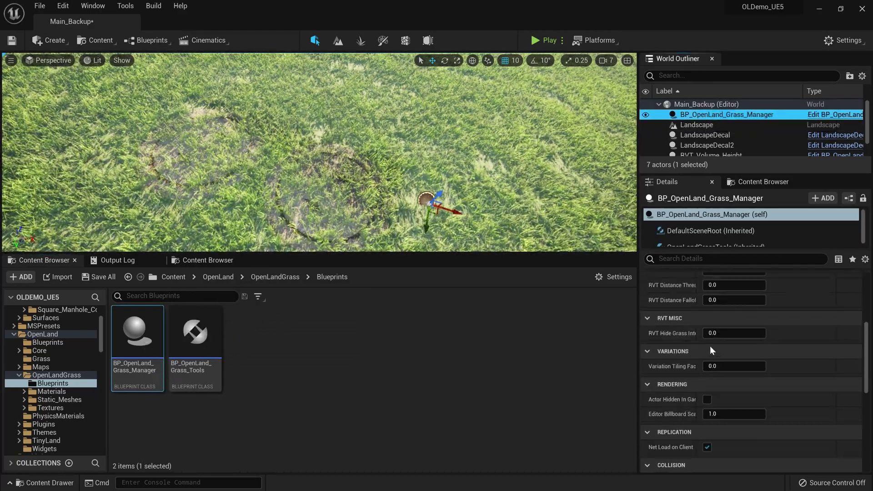
scroll(707, 352, "up", 3)
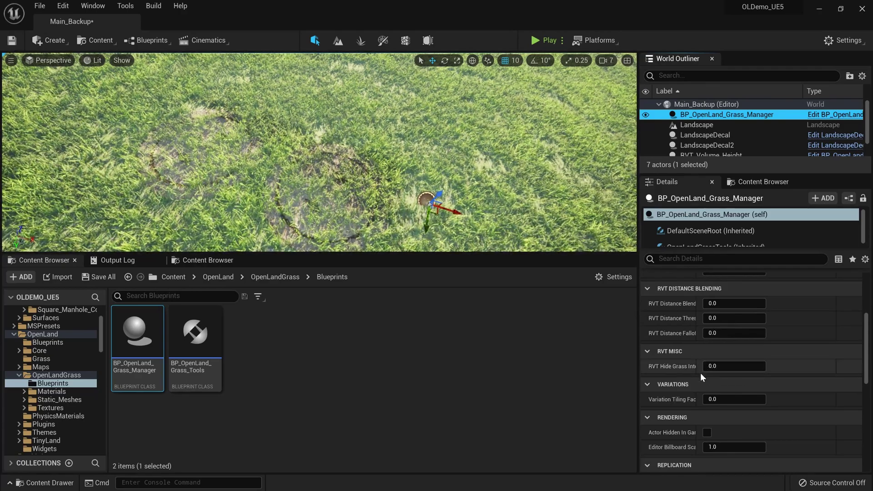
left_click(726, 369)
type("1")
key("Return")
left_click(794, 383)
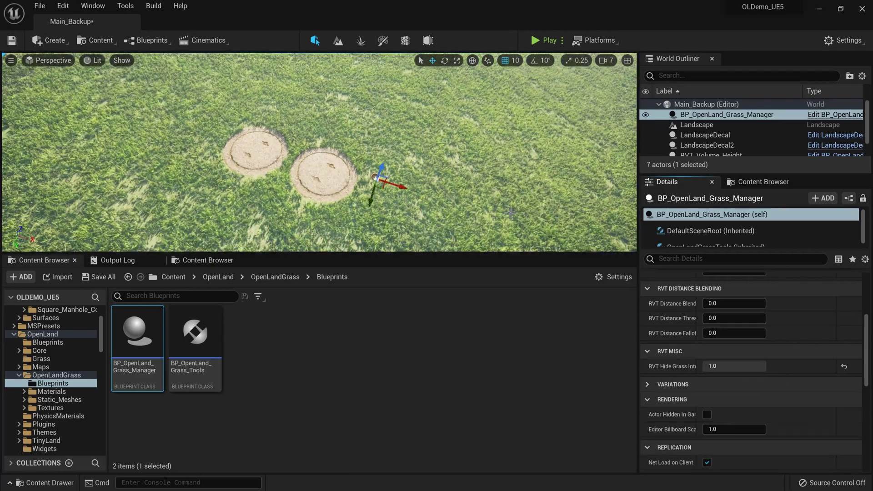
scroll(546, 224, "up", 2)
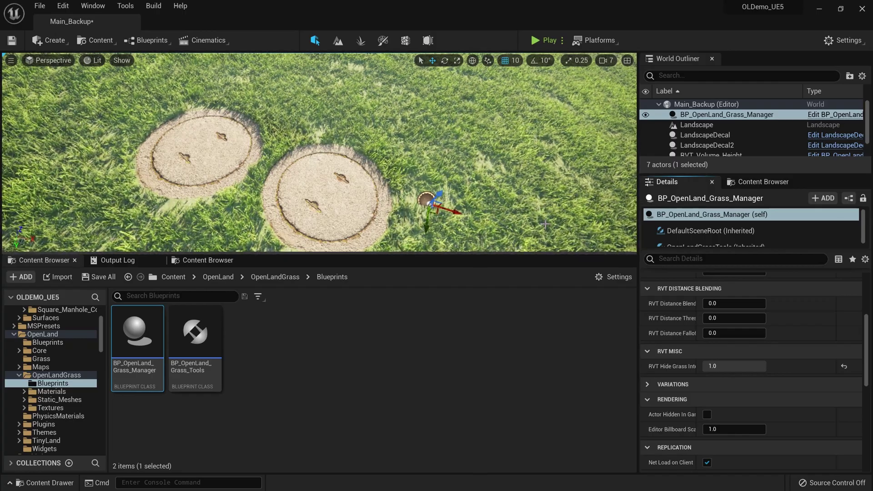
right_click_drag(545, 223, 590, 240)
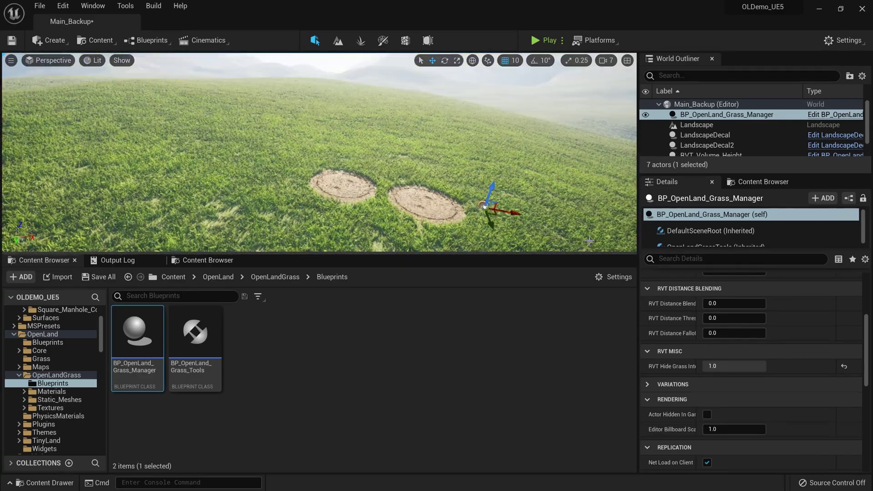
Place another LandscapeDecal from the OpenLand/Blueprints folder on the grass near the manholes and frame it in view.
left_click(218, 277)
double_click(148, 349)
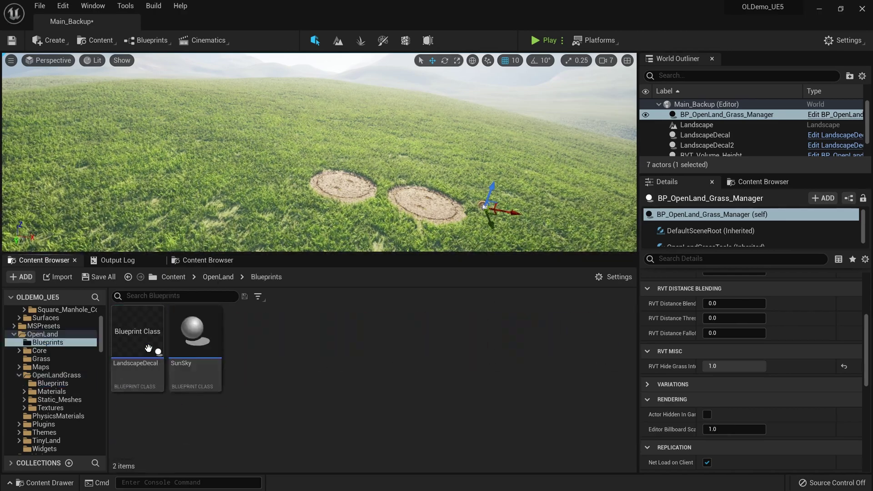
left_click_drag(138, 335, 142, 157)
key("f")
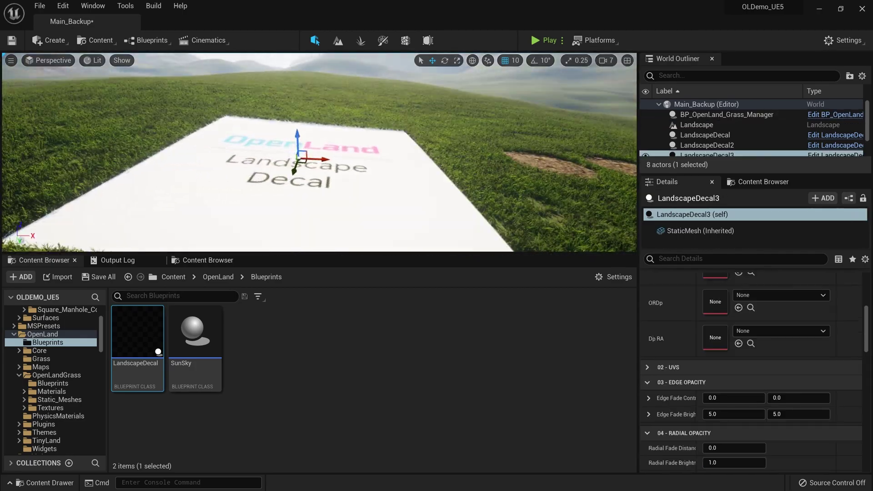
right_click_drag(241, 215, 223, 241)
Set the new decal's Texture Type to UE5 Megascans Surface and review its texture slots.
scroll(728, 295, "up", 6)
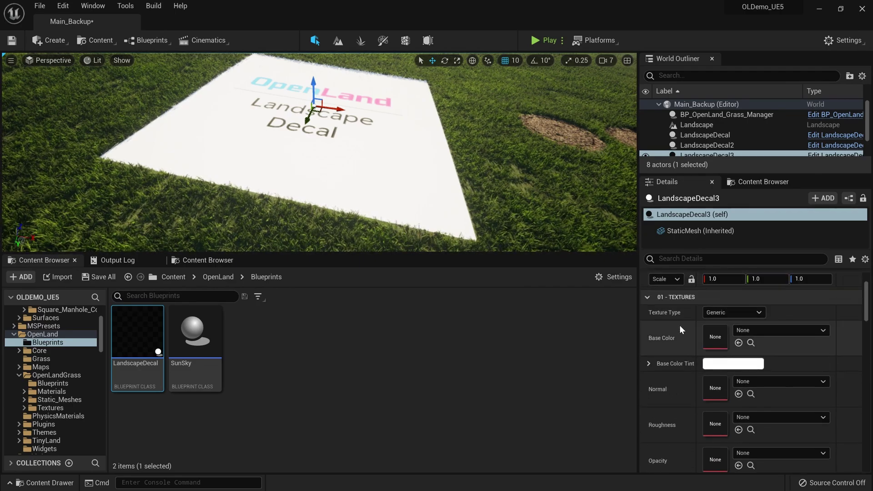
scroll(680, 325, "up", 2)
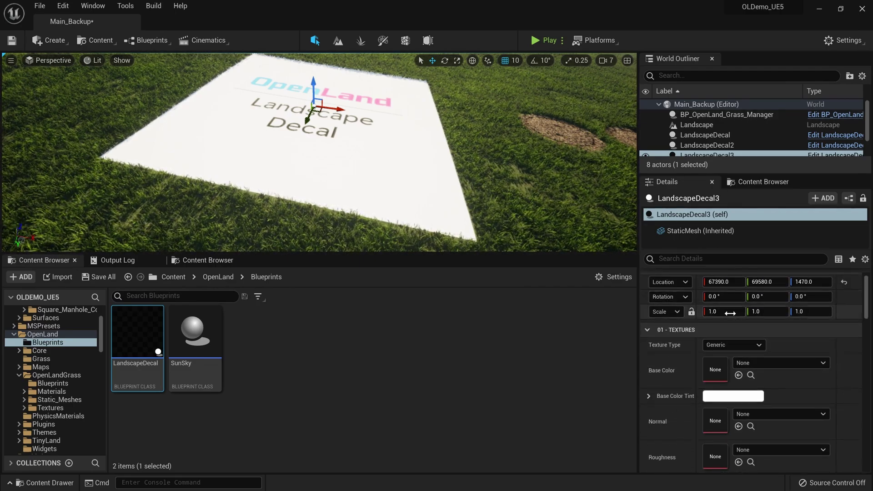
left_click(727, 346)
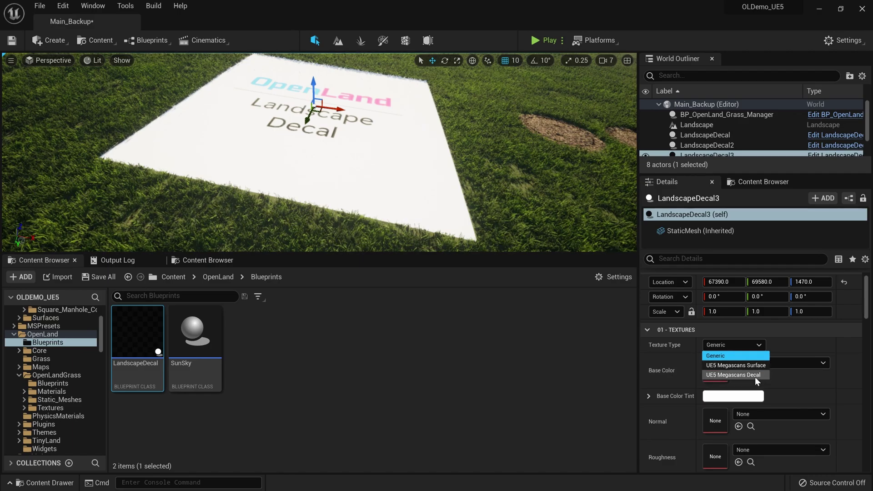
left_click(744, 366)
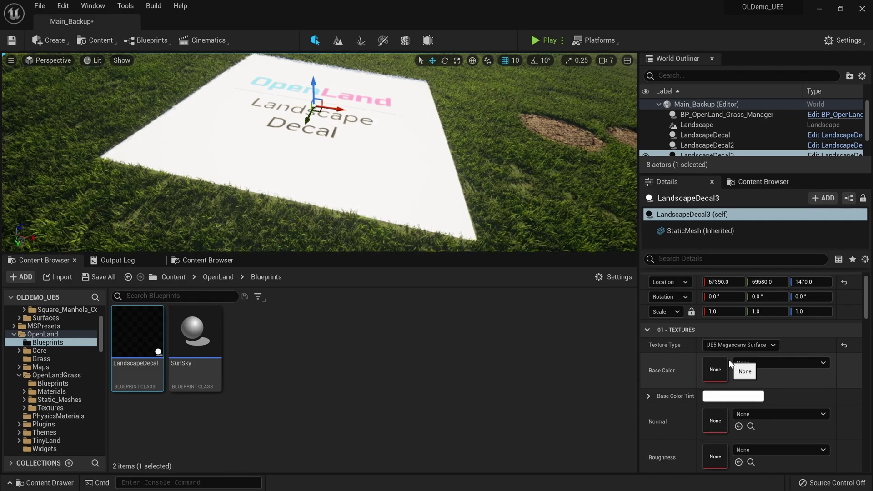
scroll(749, 392, "down", 5)
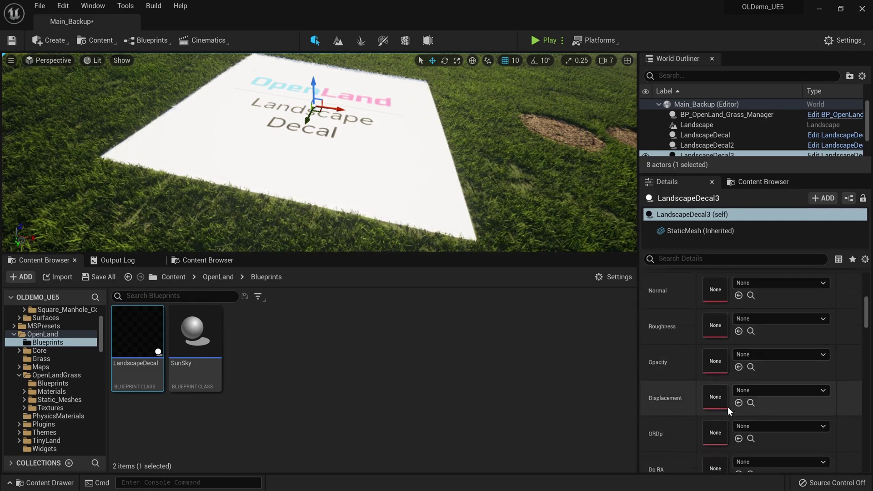
scroll(728, 406, "down", 1)
scroll(691, 384, "up", 4)
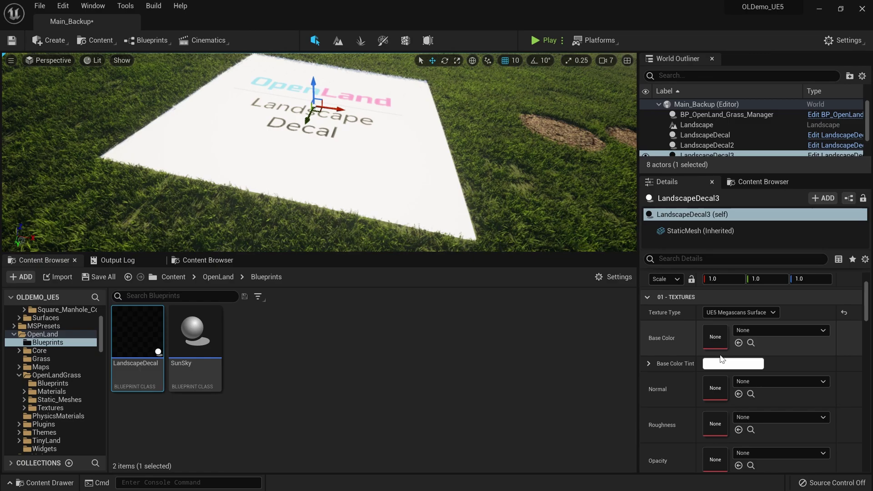
scroll(721, 356, "down", 3)
scroll(721, 355, "up", 3)
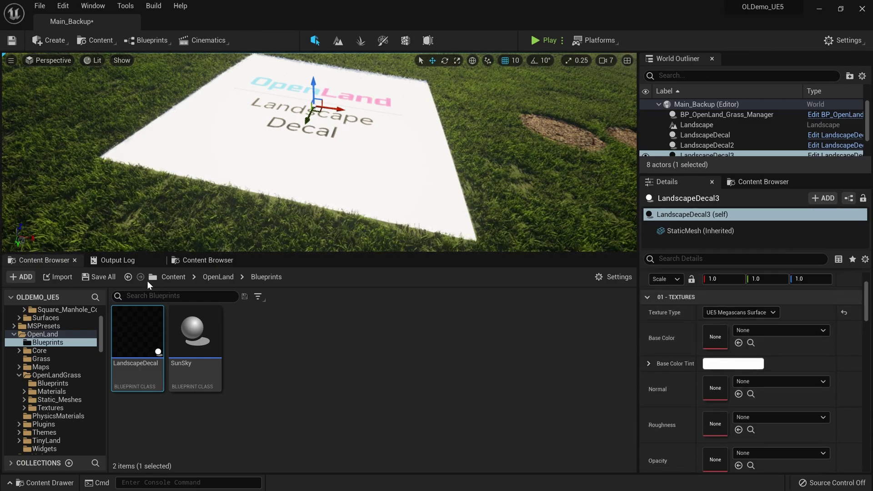
Assign the Dirty_Brick_Floor surface's D, N and ORDp textures to the new decal's Base Color, Normal and ORDp slots.
left_click(186, 278)
double_click(264, 344)
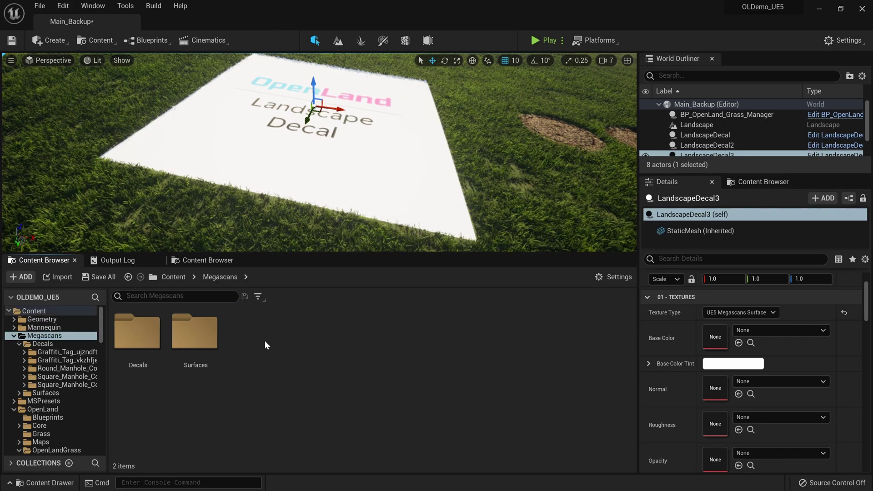
double_click(206, 343)
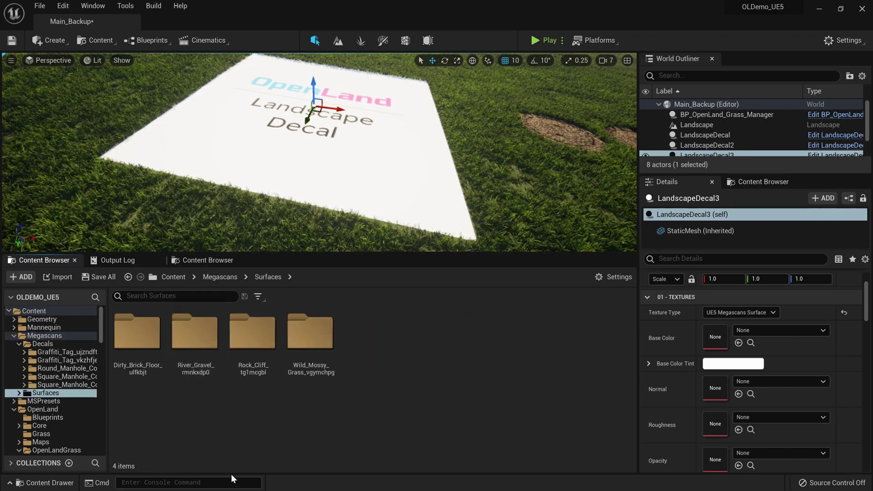
double_click(151, 347)
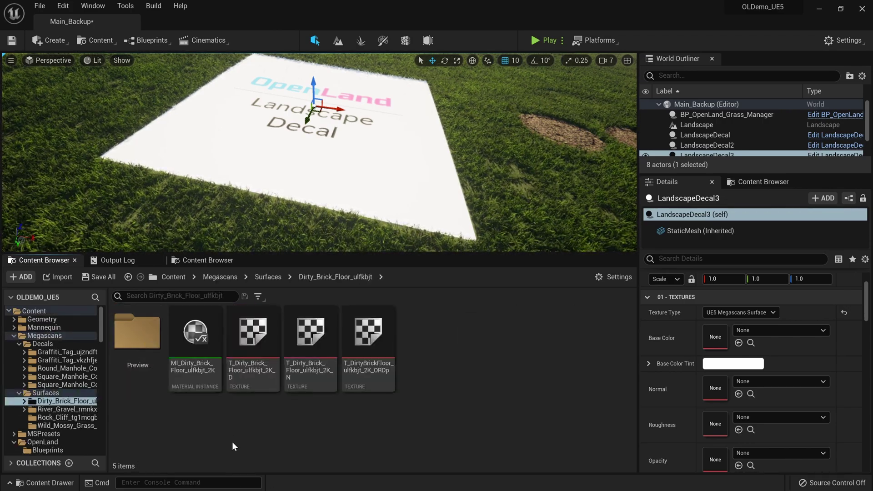
left_click_drag(258, 389, 723, 337)
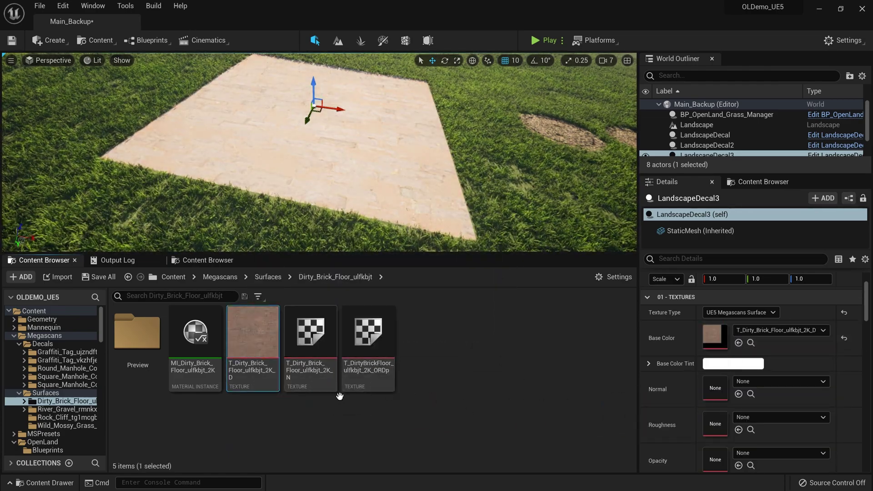
left_click_drag(311, 378, 716, 389)
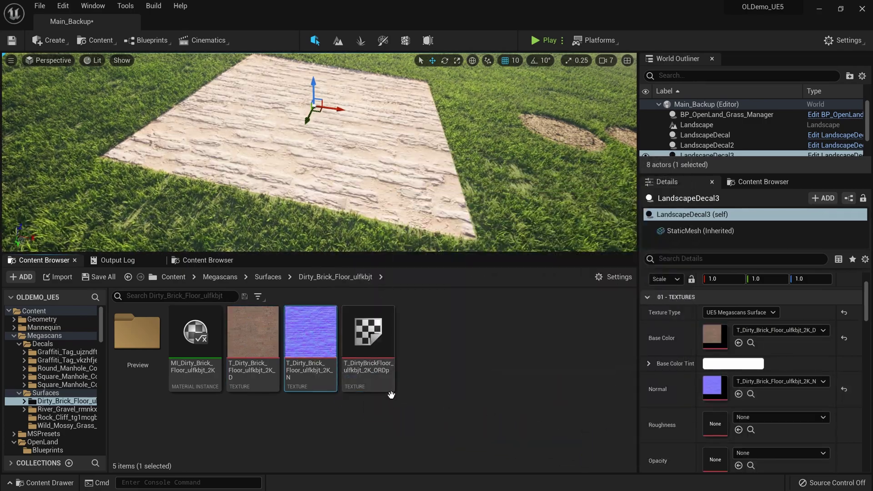
scroll(776, 394, "down", 4)
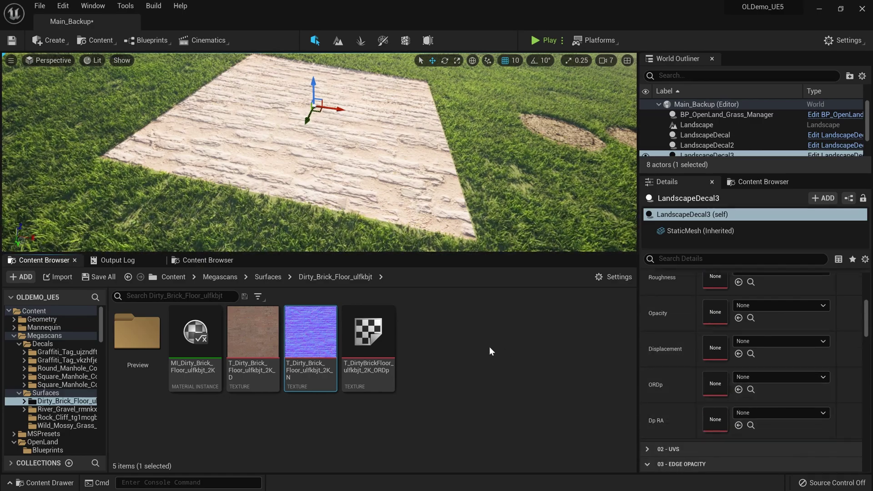
left_click_drag(368, 339, 716, 384)
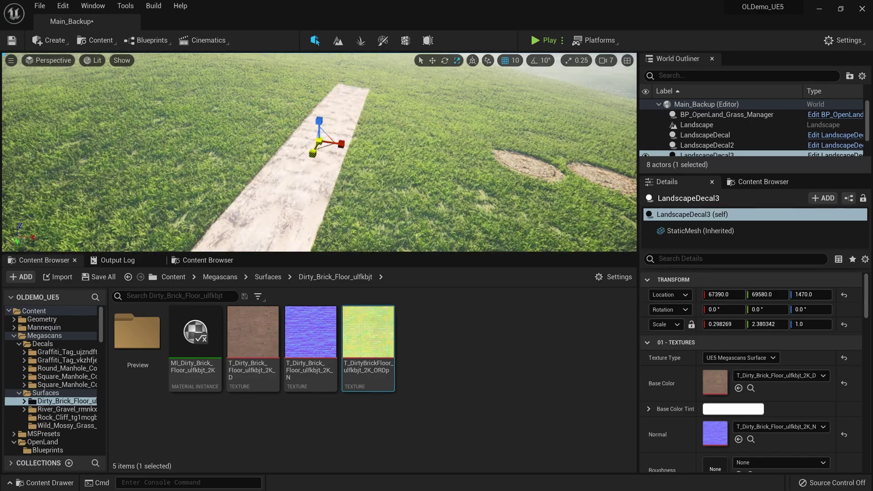
Shorten the brick floor decal along its length to a Y scale of about 2.1.
left_click_drag(312, 154, 324, 136)
mouse_move(366, 193)
right_mouse_down()
mouse_move(337, 213)
mouse_move(409, 254)
mouse_move(367, 194)
right_mouse_up()
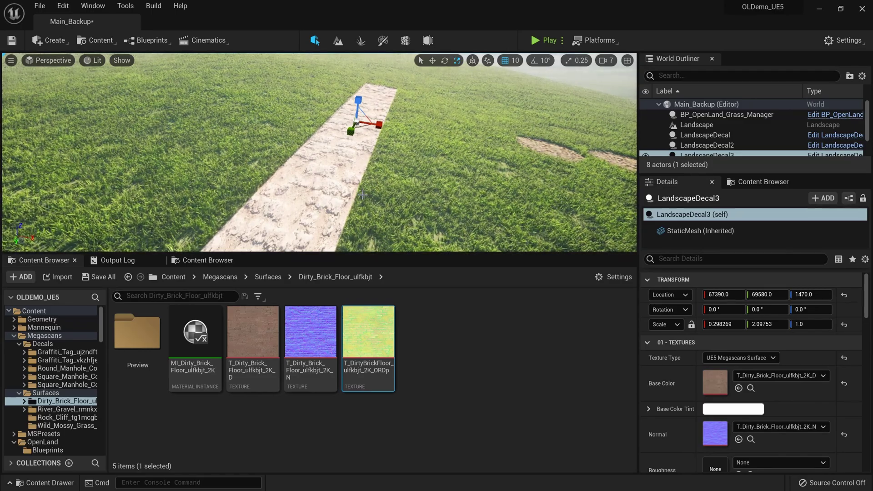
mouse_move(361, 198)
right_mouse_down()
mouse_move(362, 245)
mouse_move(362, 187)
mouse_move(357, 205)
right_mouse_up()
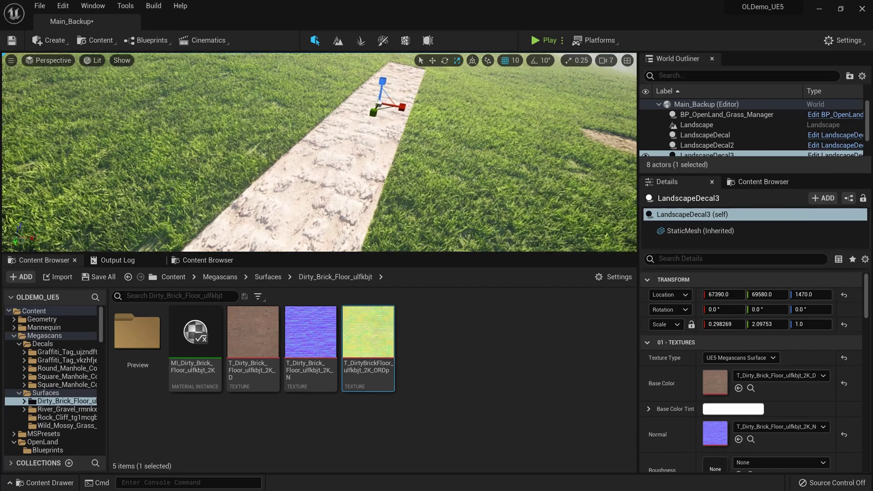
left_click_drag(363, 207, 360, 193)
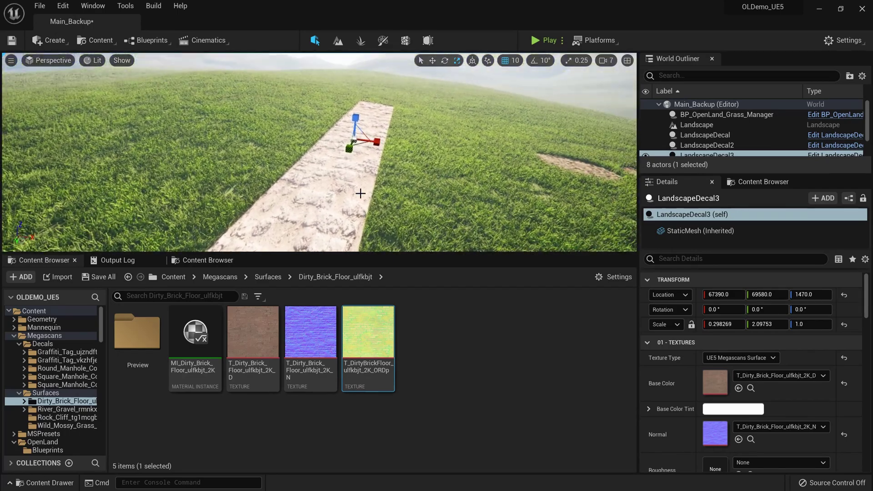
Set the brick floor decal's UVSource to GroundPlane and inspect the texture along its surface.
left_click(648, 343)
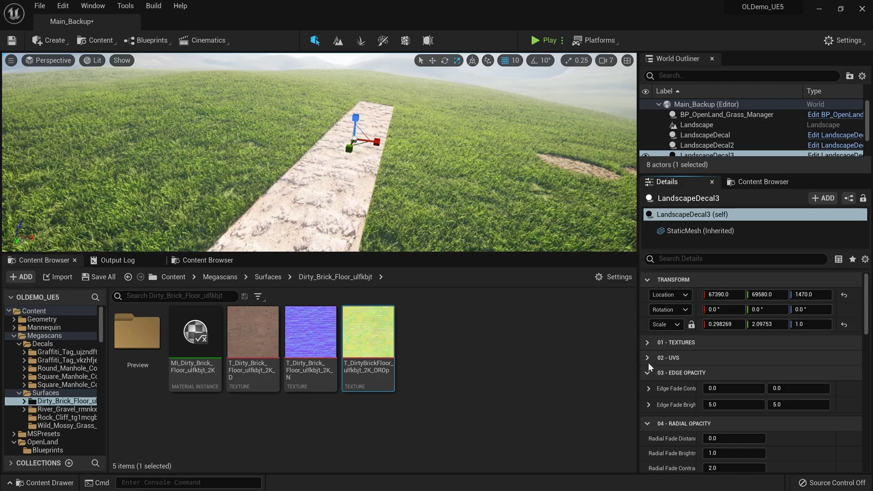
left_click(649, 360)
left_click(725, 373)
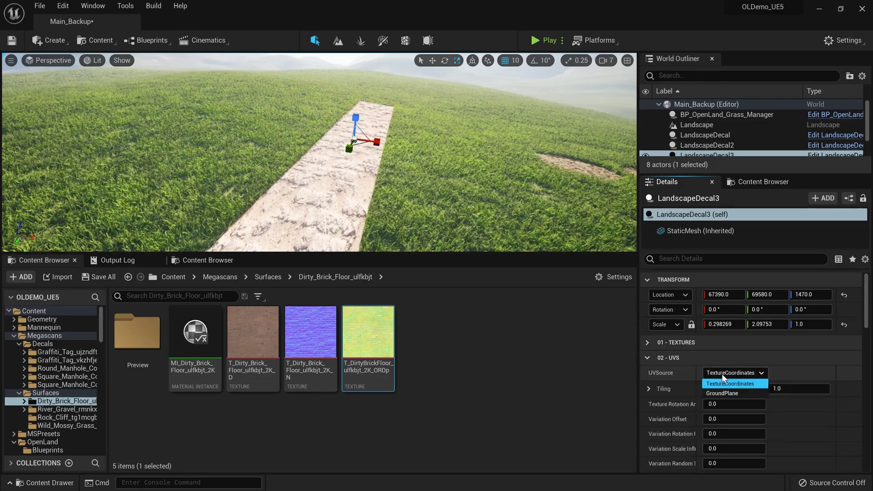
left_click(722, 393)
key("f")
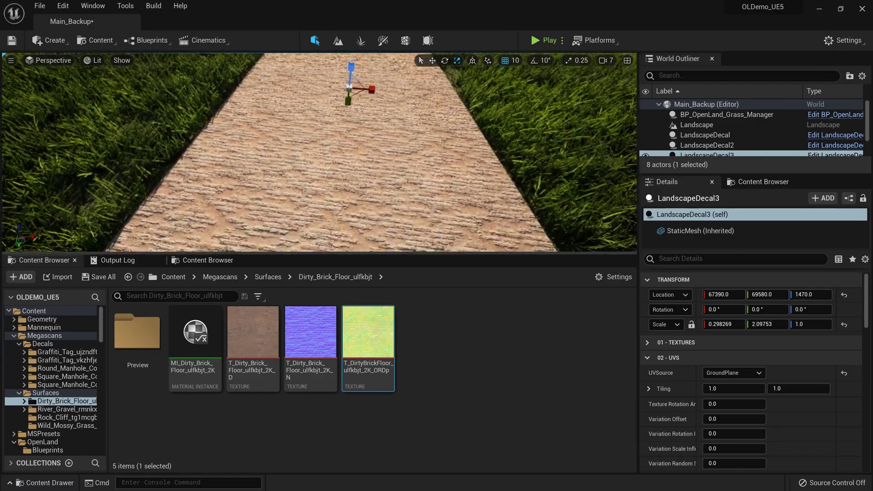
right_click_drag(318, 152, 318, 118)
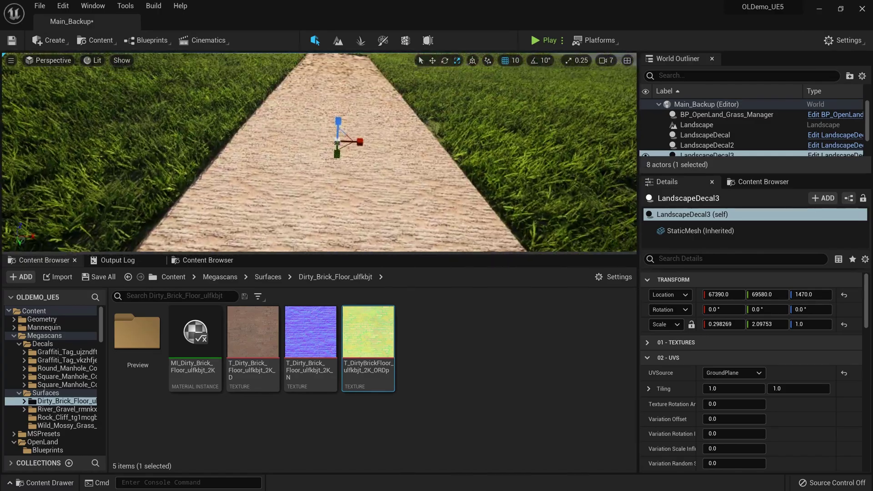
right_click_drag(335, 212, 286, 219)
key("w")
key("s")
right_click_drag(319, 153, 350, 155)
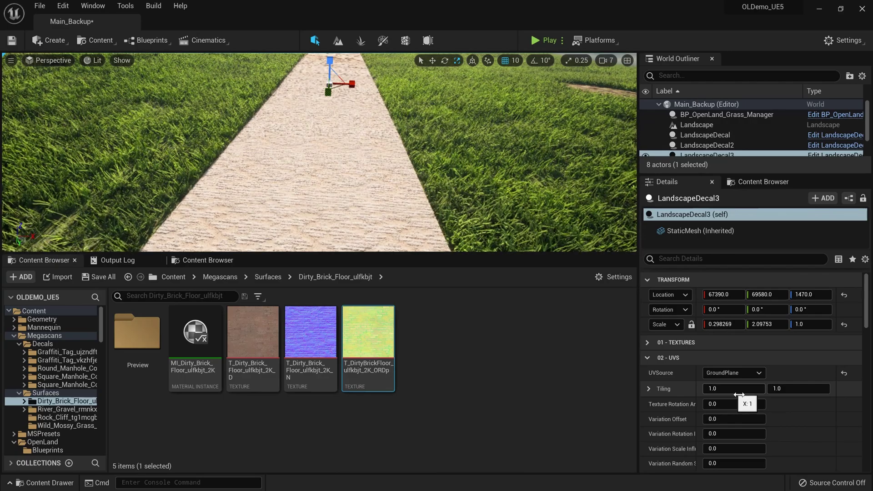
Set the decal's UV Tiling to 2 in both directions and look at the surface up close.
left_click(740, 397)
type("2")
left_click(821, 390)
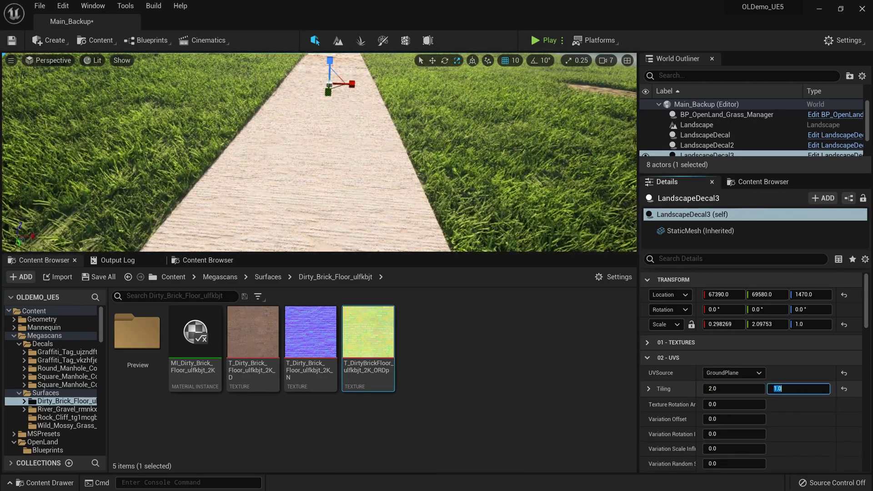
type("2")
key("Return")
right_click_drag(387, 169, 387, 196)
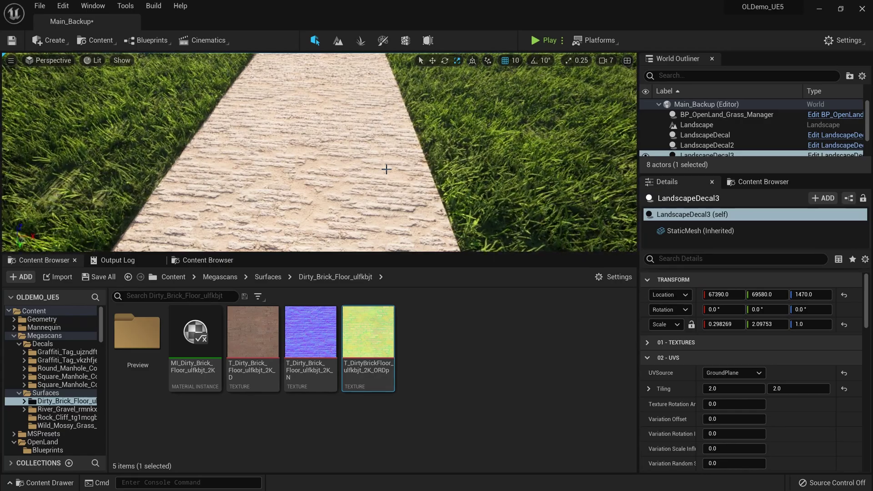
Play the level, walk the character along the brick floor decal, and stop the play session.
key("alt+p")
key("w")
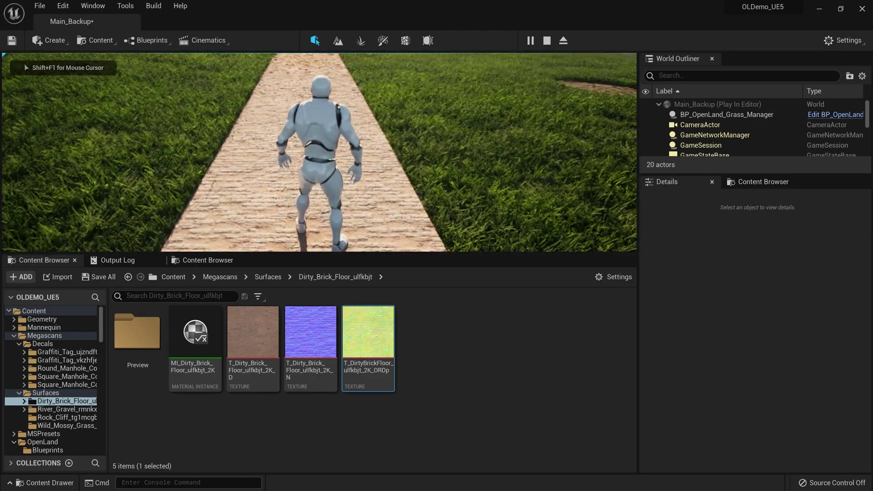
key("Escape")
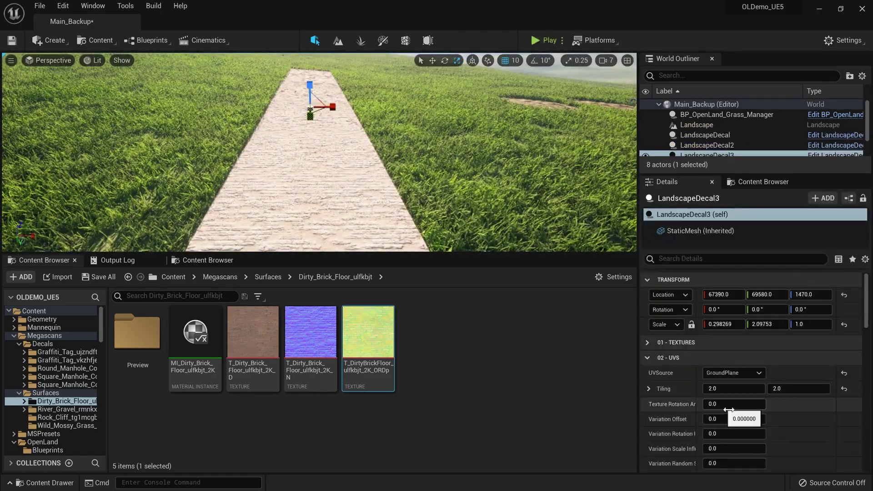
Try rotating the decal's texture by about 54 degrees and reset the rotation to its default.
left_click_drag(727, 406, 743, 408)
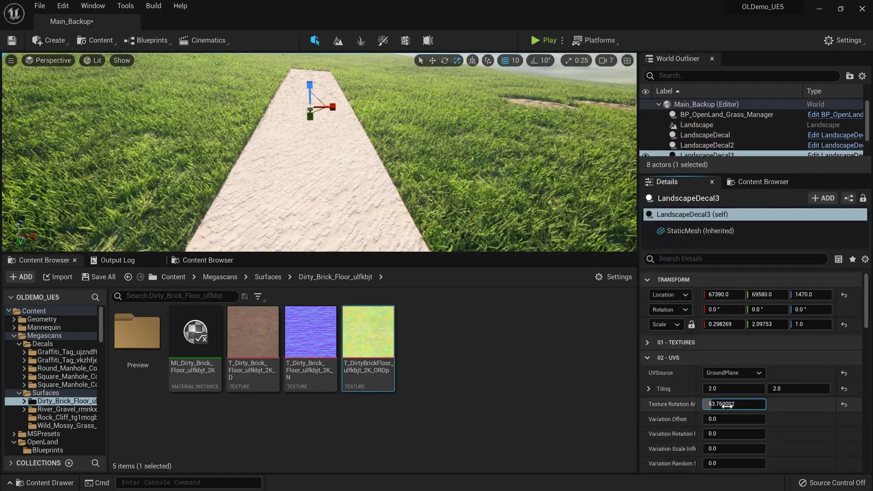
right_click_drag(409, 182, 363, 187)
left_click(844, 404)
Break up the decal's tiling with a Variation Offset of about 0.25 and a variation scale influence of about 0.12.
right_click_drag(337, 148, 337, 205)
scroll(337, 148, "up", 1)
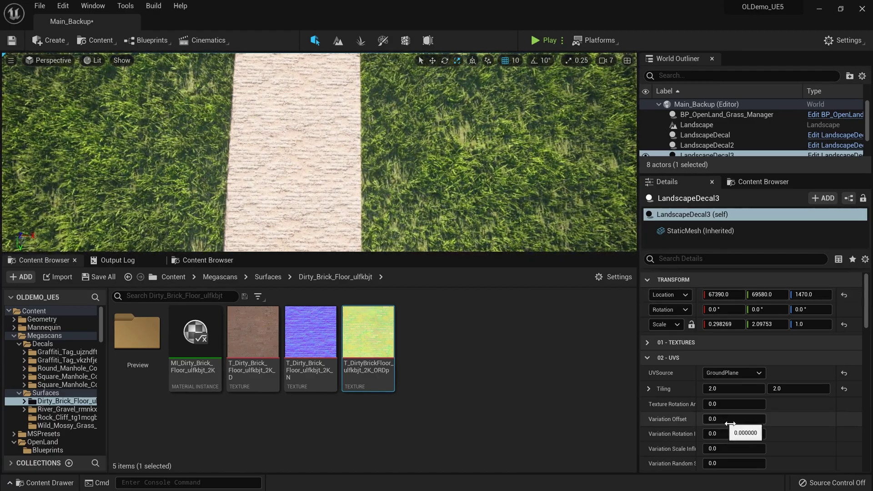
mouse_move(724, 424)
left_mouse_down()
mouse_move(762, 419)
mouse_move(722, 437)
left_mouse_up()
scroll(728, 424, "down", 1)
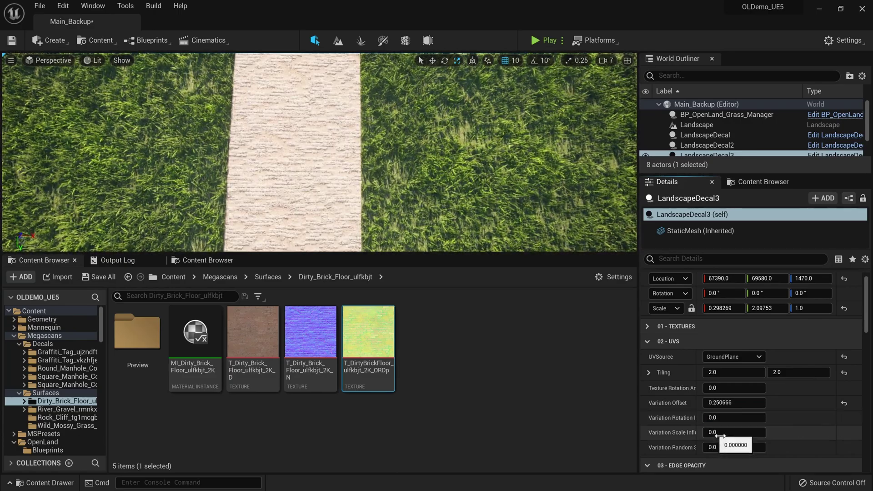
left_click_drag(722, 438, 769, 438)
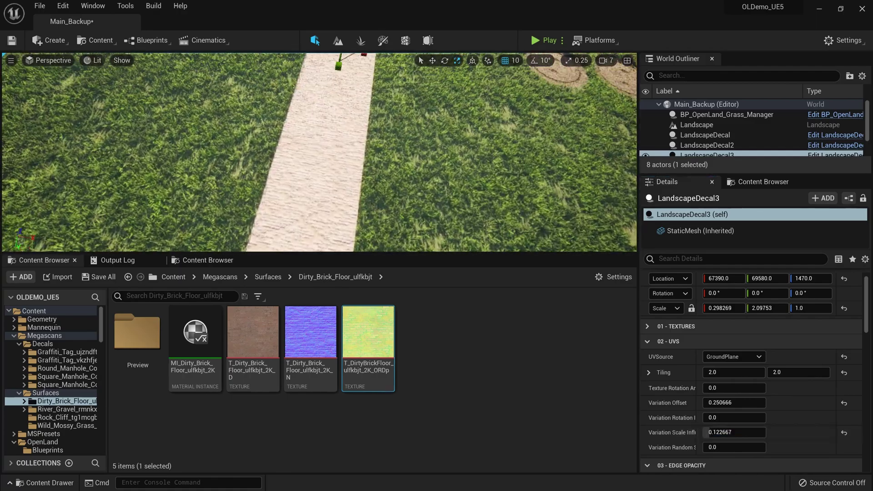
right_click_drag(318, 153, 309, 132)
scroll(479, 224, "up", 1)
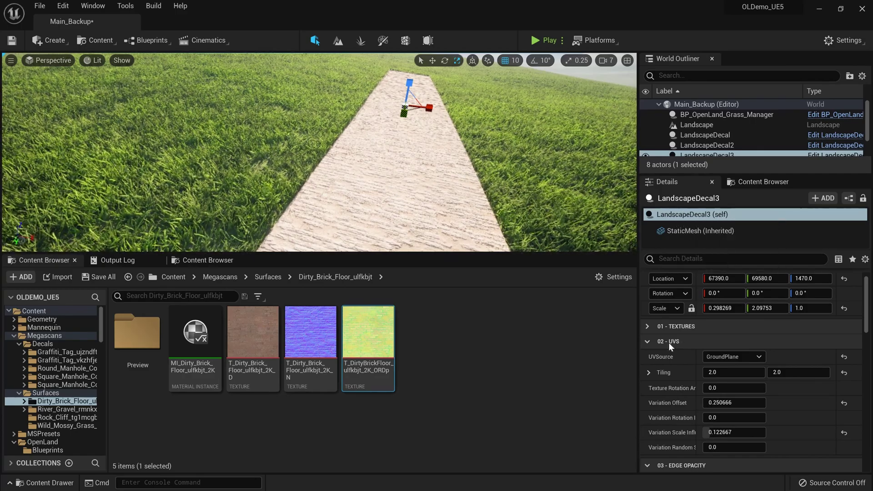
Soften the decal's borders with Edge Fade Contrast values of about 0.42 and 0.36.
left_click(651, 342)
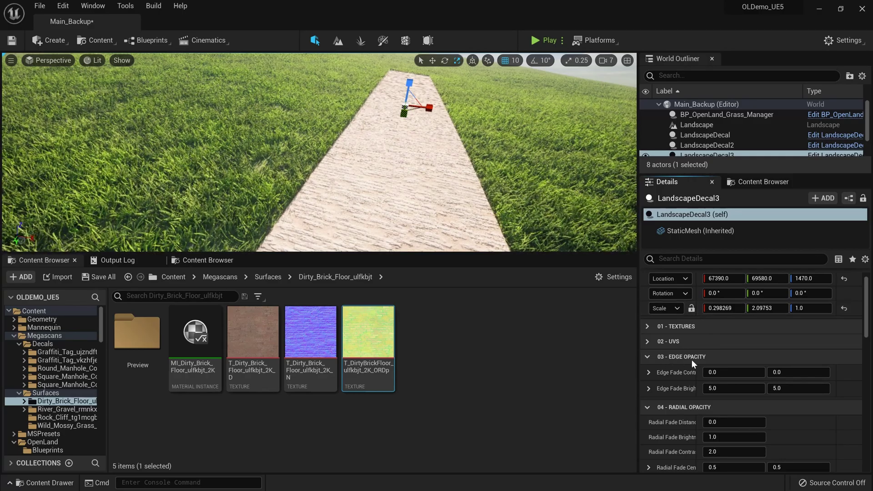
left_click_drag(744, 370, 814, 373)
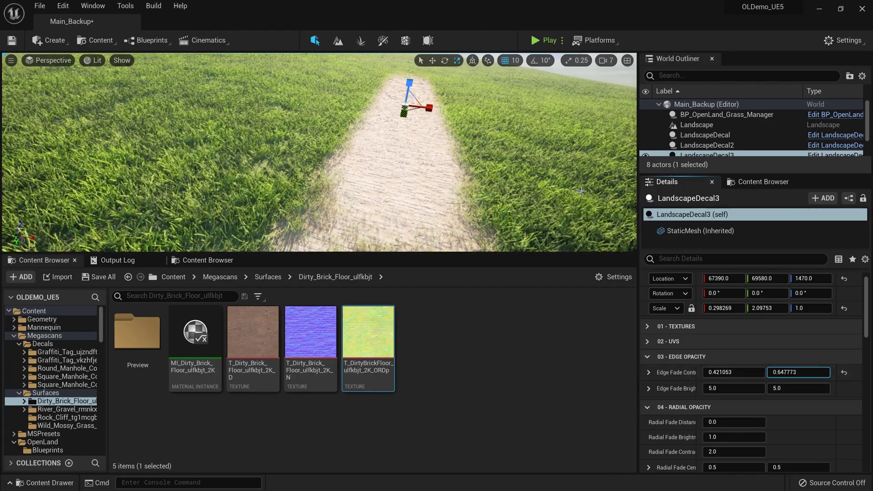
right_click_drag(409, 160, 378, 178)
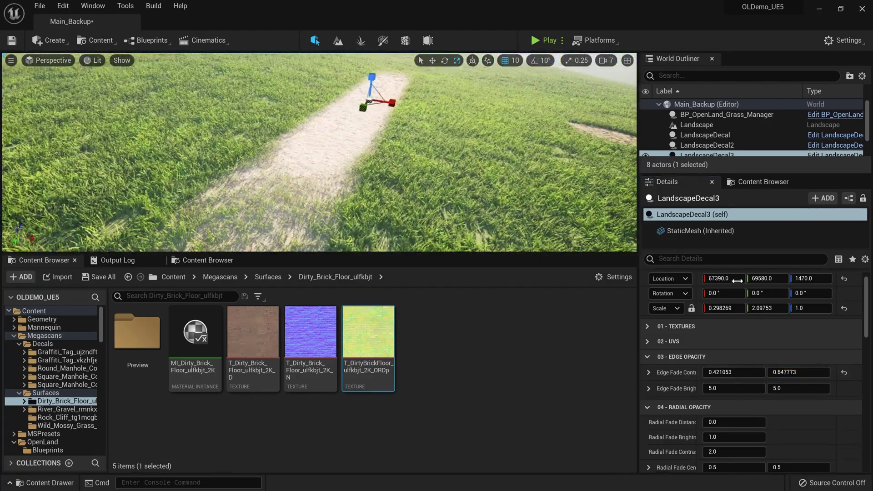
left_click_drag(808, 373, 798, 373)
mouse_move(635, 124)
right_mouse_down()
mouse_move(655, 112)
mouse_move(635, 125)
right_mouse_up()
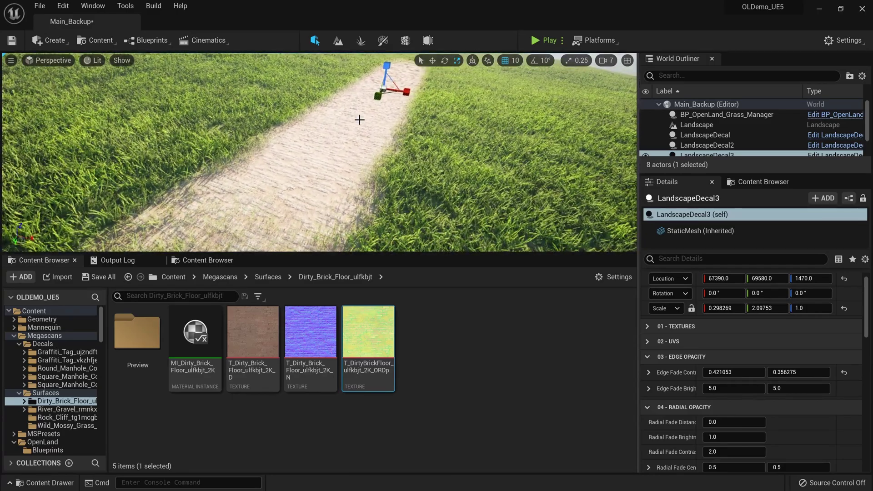
right_click_drag(360, 120, 398, 99)
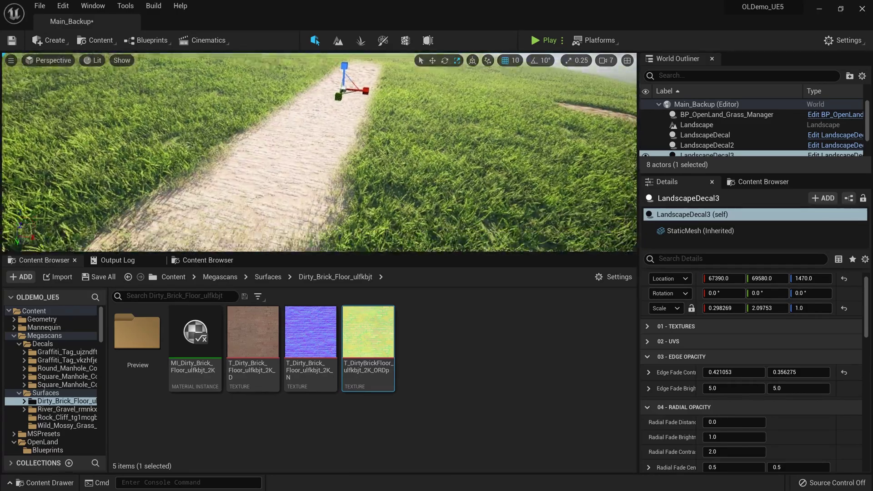
Raise the decal's Noise Opacity Influence to about 0.96.
scroll(730, 400, "down", 5)
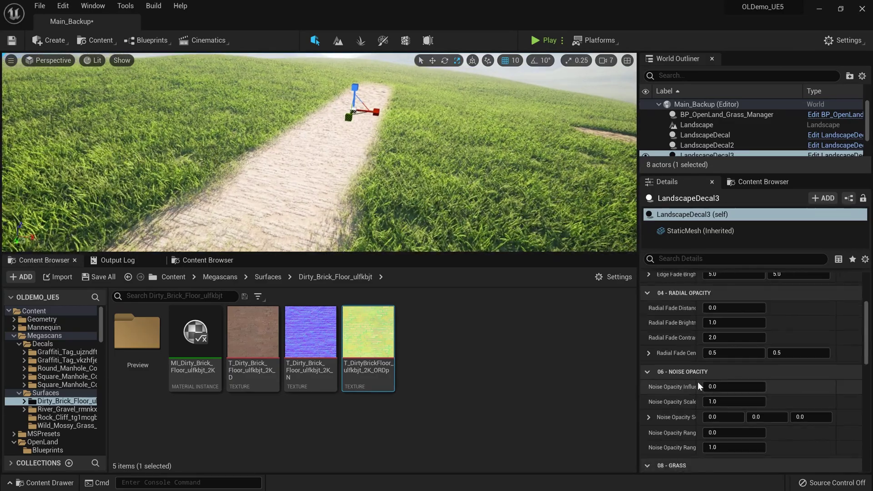
left_click_drag(702, 385, 801, 386)
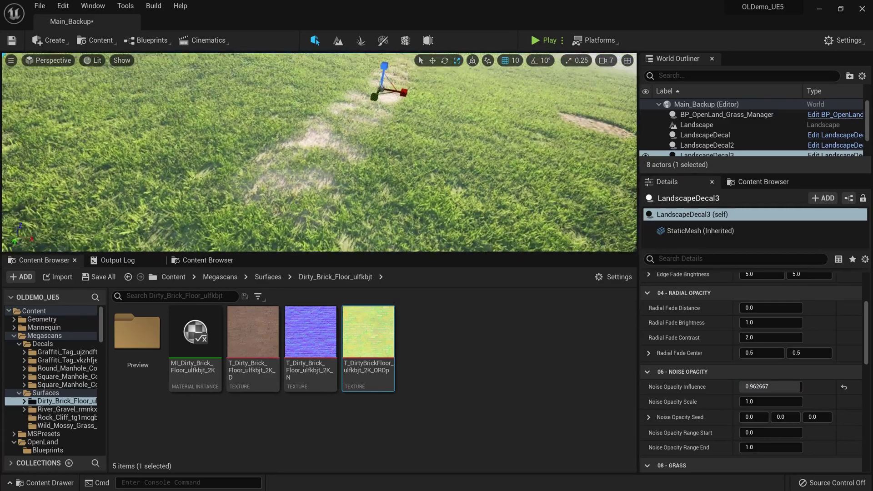
right_click_drag(421, 210, 322, 209)
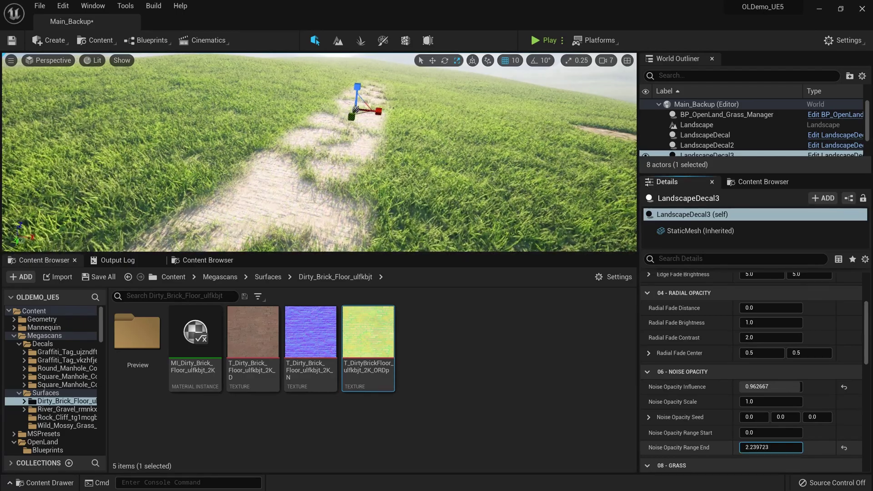
Tune the decal's noise opacity to scale about 3.08, third seed value about 1.34, range start about -0.34 and range end about 2.52.
mouse_move(774, 448)
left_mouse_down()
mouse_move(754, 439)
mouse_move(771, 451)
left_mouse_up()
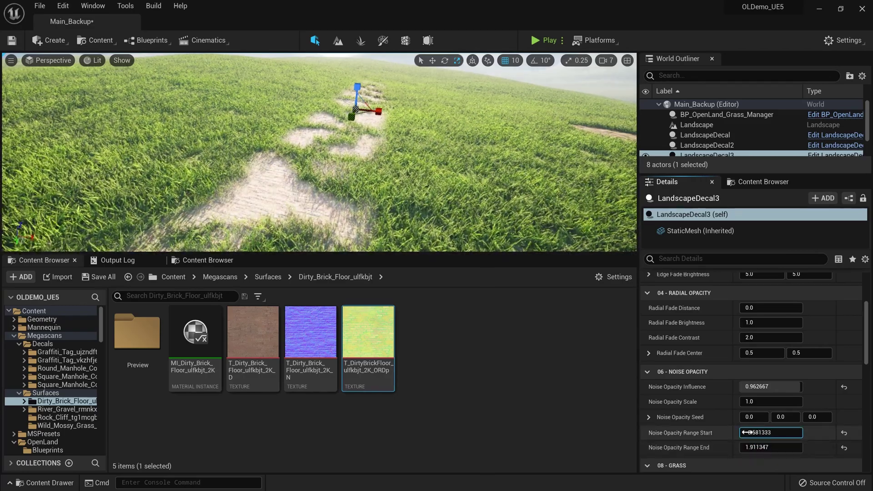
scroll(746, 433, "up", 1)
left_click_drag(759, 412, 774, 418)
right_click_drag(364, 191, 379, 218)
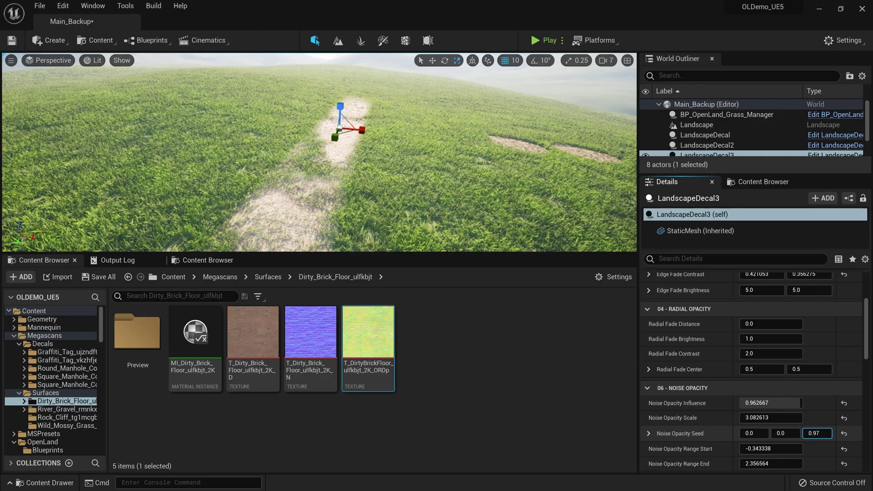
mouse_move(817, 434)
left_mouse_down()
mouse_move(810, 433)
mouse_move(823, 434)
left_mouse_up()
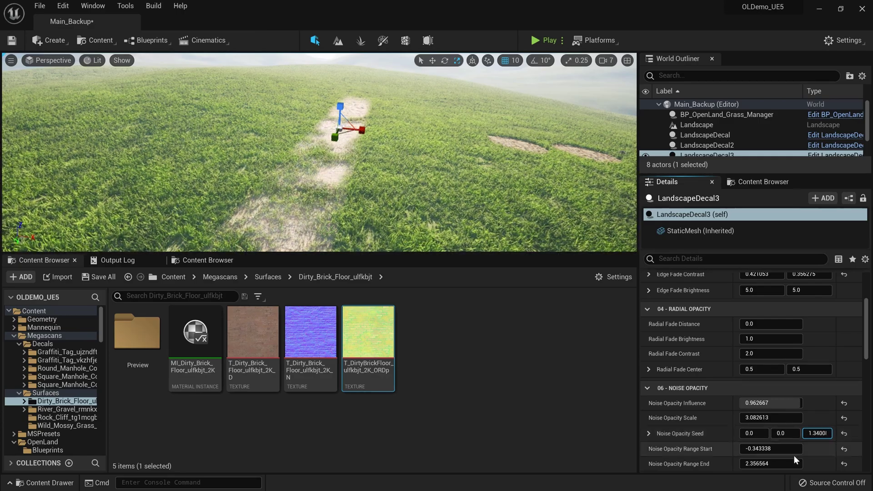
left_click_drag(792, 463, 801, 464)
mouse_move(318, 152)
right_mouse_down()
mouse_move(319, 182)
mouse_move(318, 137)
right_mouse_up()
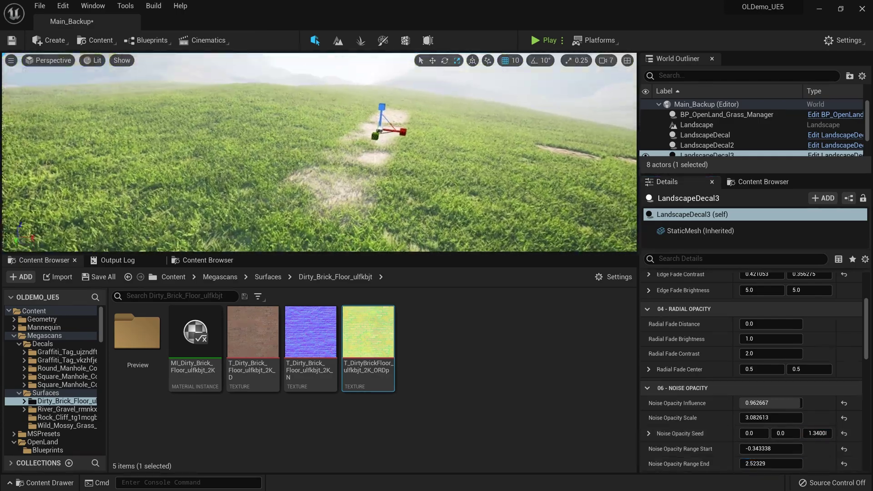
Play the level, run the character over the noise-masked decal patches, and end the play session.
mouse_move(429, 184)
right_mouse_down()
mouse_move(442, 211)
mouse_move(414, 216)
mouse_move(409, 193)
mouse_move(404, 216)
mouse_move(429, 184)
right_mouse_up()
key("alt+p")
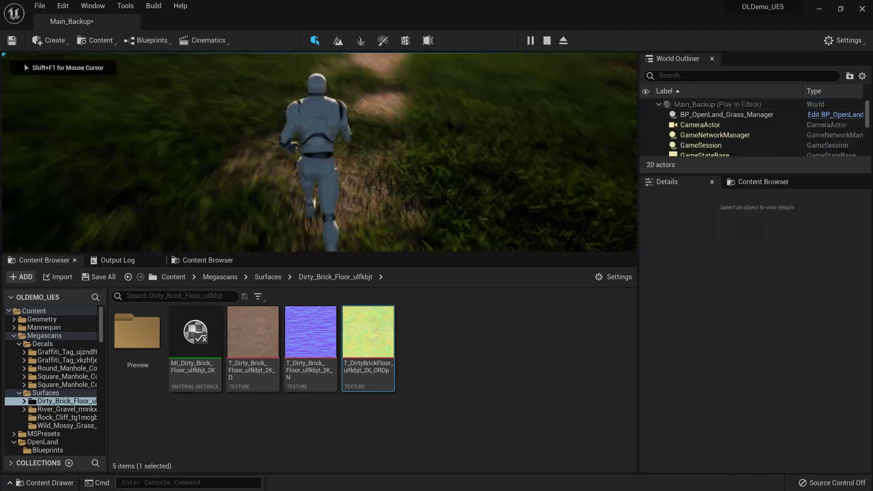
key("w")
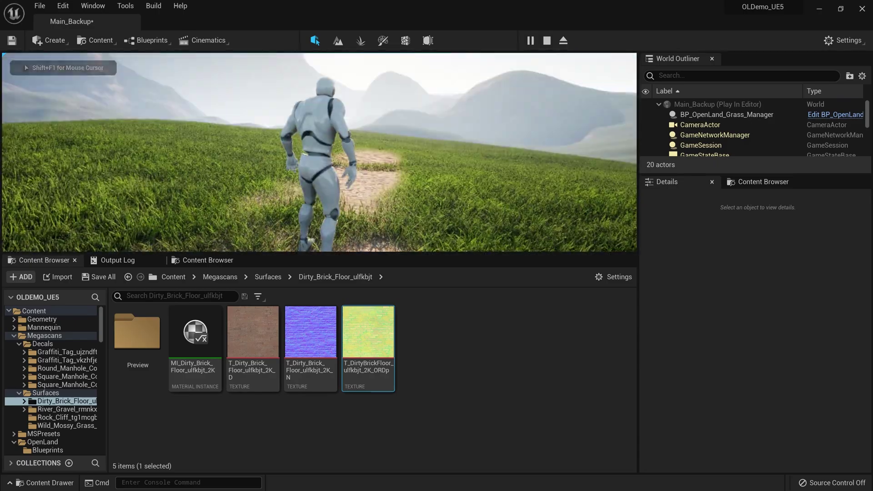
key("Escape")
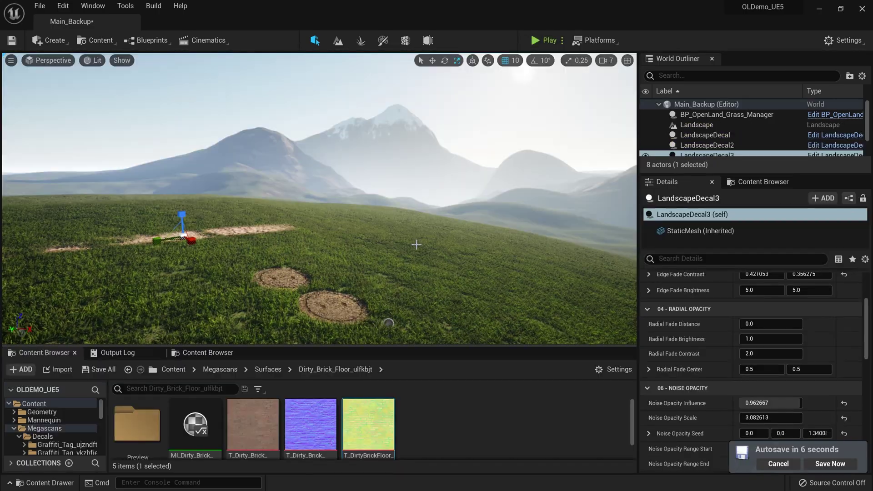